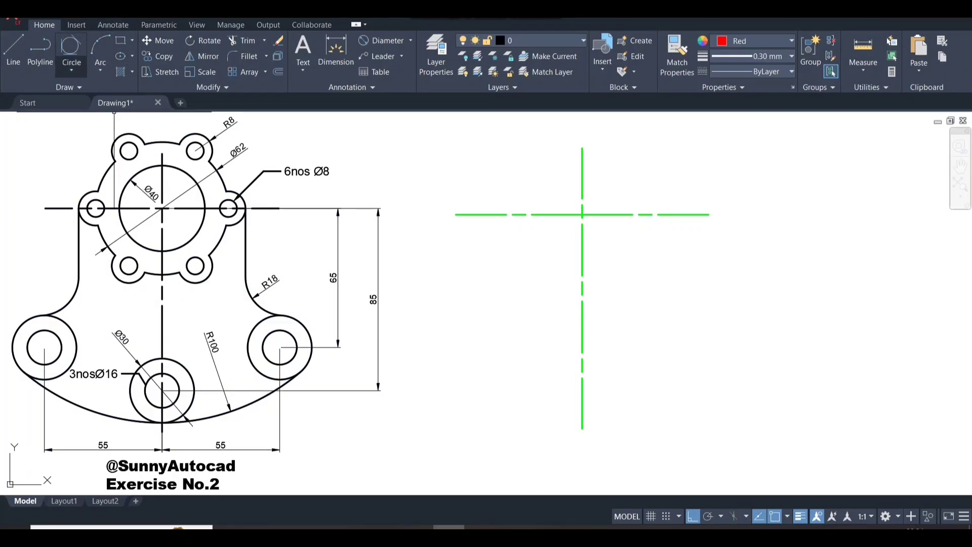
- Draw a red marker circle around the Ø40 dimension in the reference drawing
text(c)
key(Return)
click(146, 193)
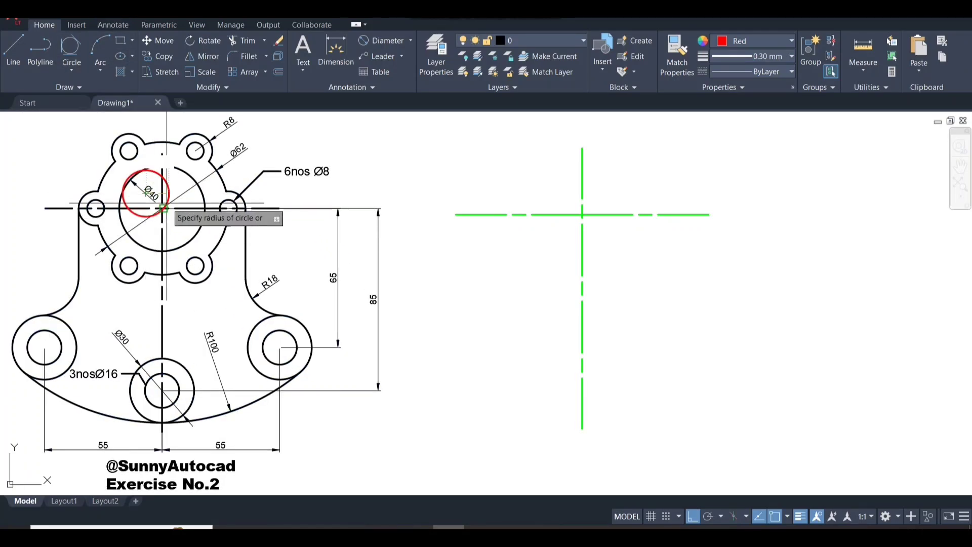
click(163, 208)
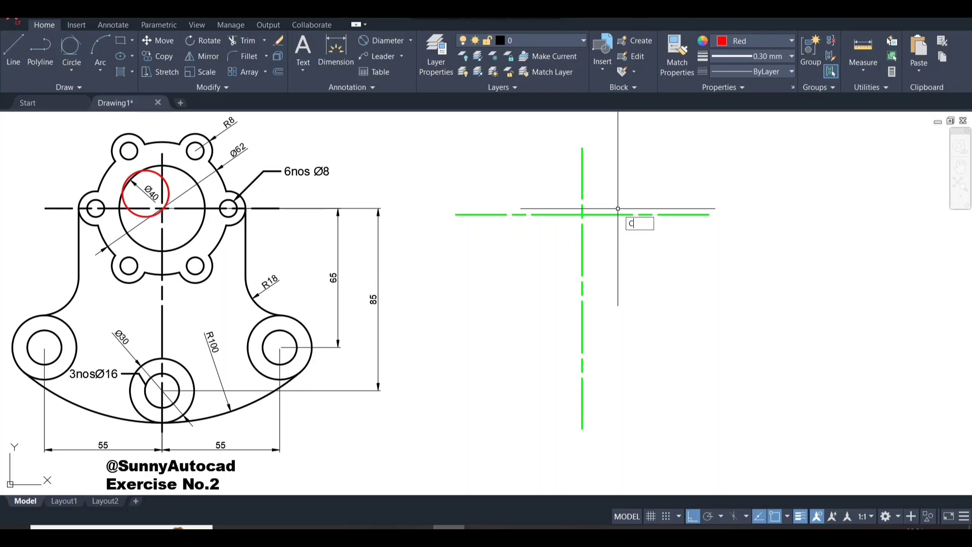
- Draw a circle of diameter 40 centred on the intersection of the green centrelines
key(Return)
click(582, 215)
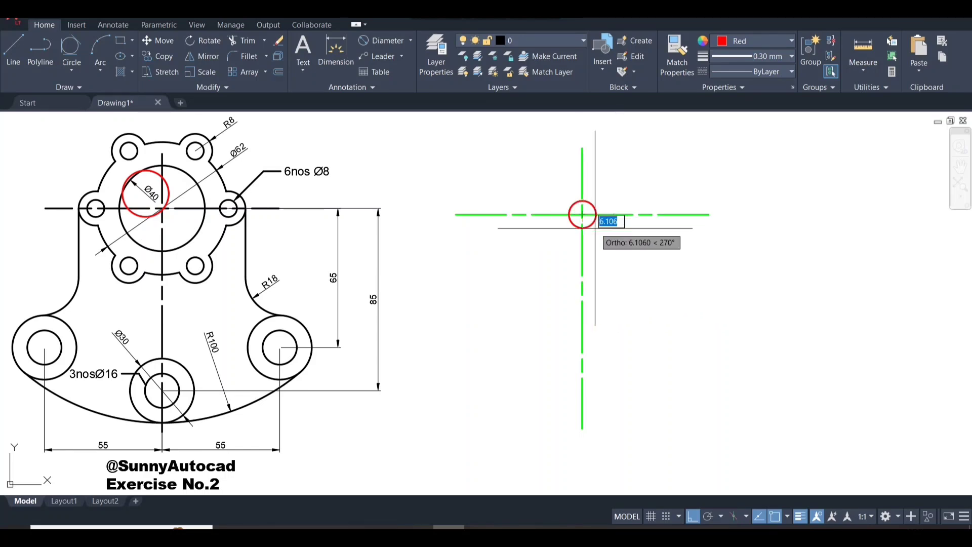
text(D)
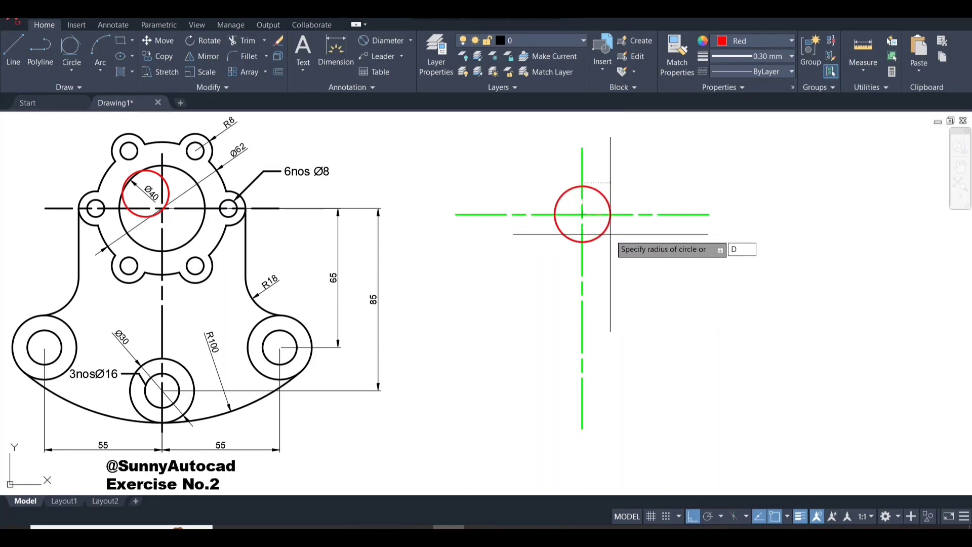
key(Return)
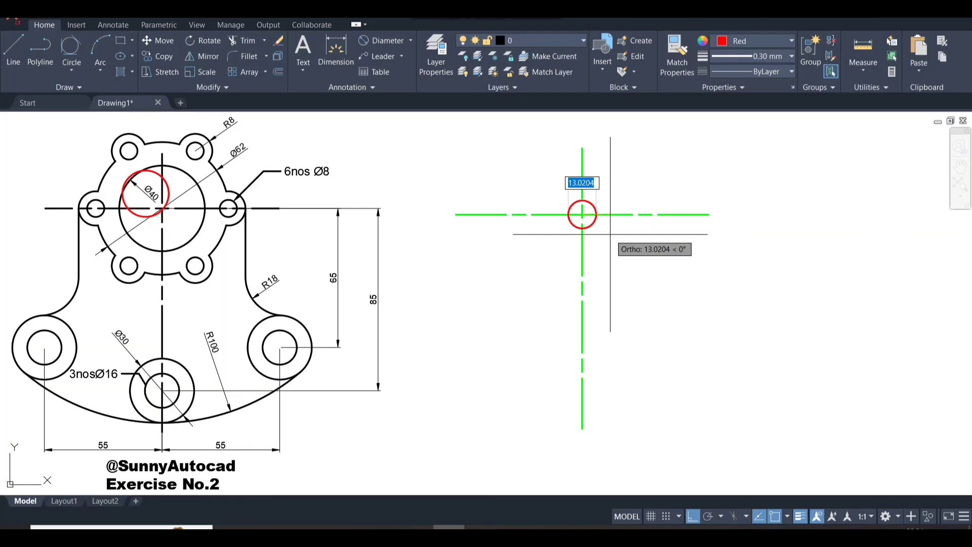
text(4)
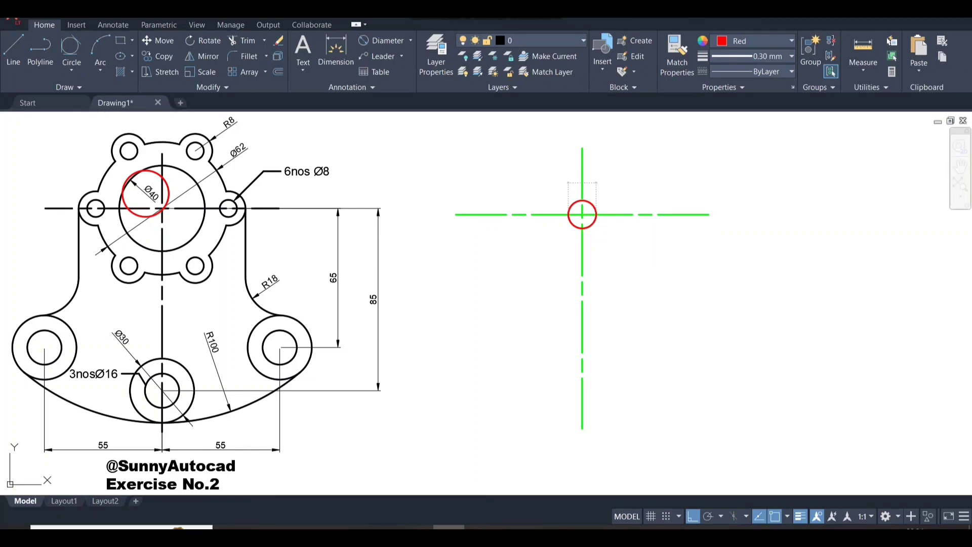
text(0)
key(Return)
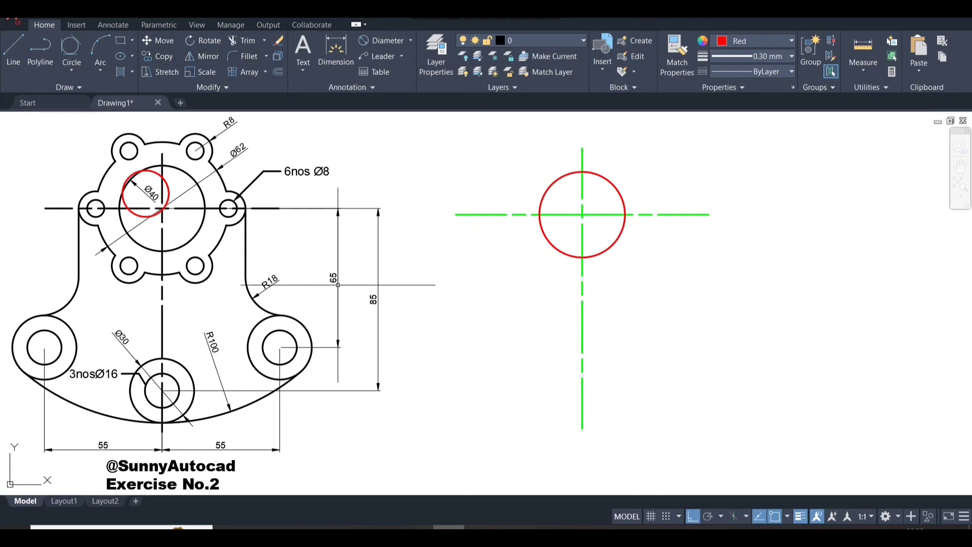
- Draw a red marker circle around the Ø62 dimension in the reference drawing
text(c)
key(Return)
click(238, 149)
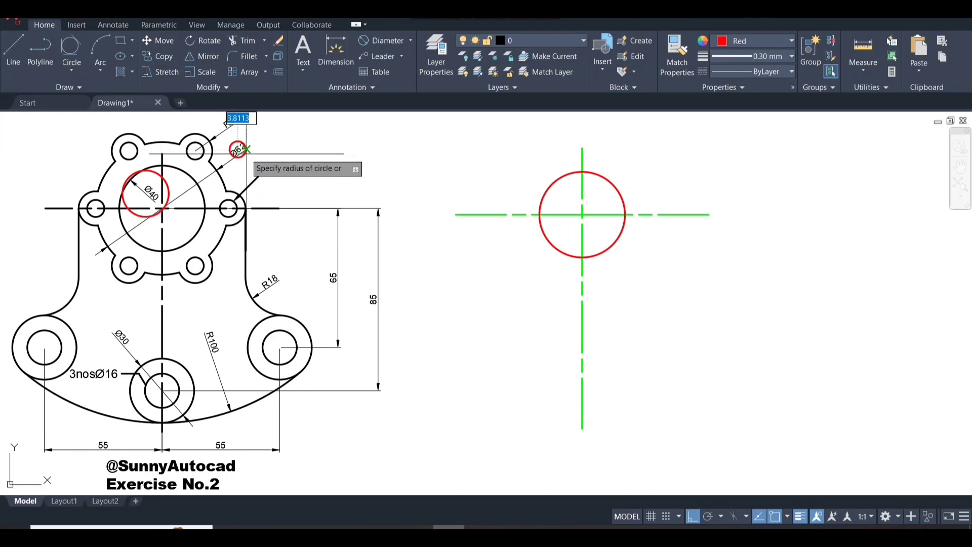
click(255, 154)
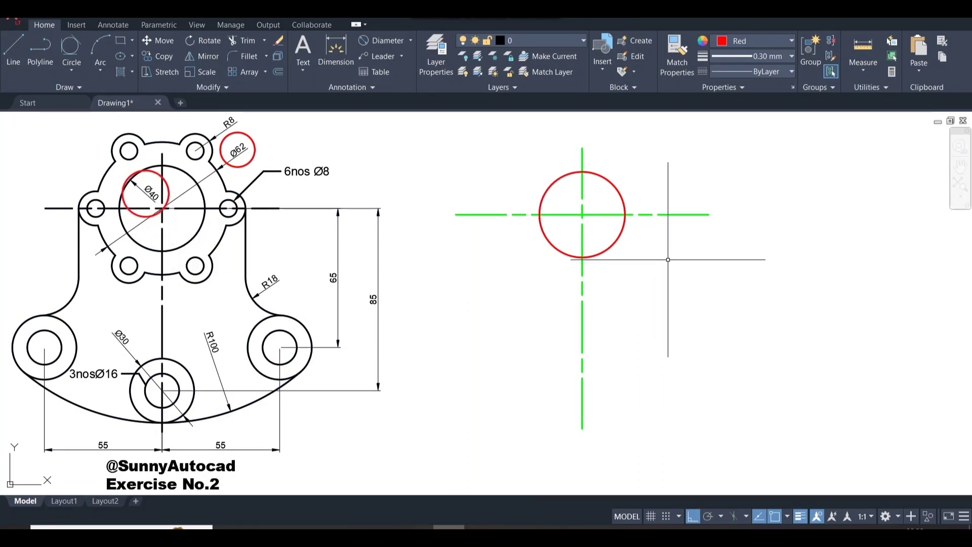
- Draw a concentric circle of diameter 62 at the intersection of the green centrelines
key(Return)
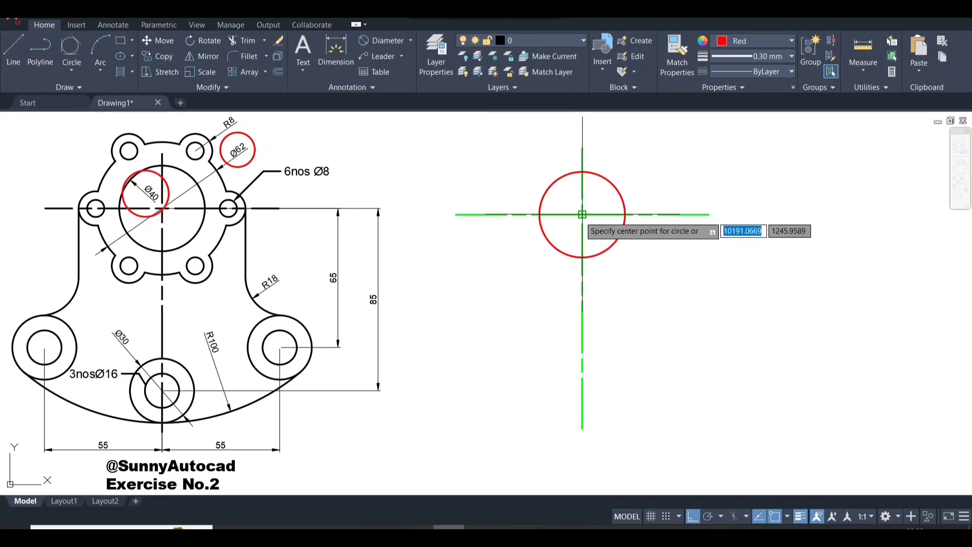
click(582, 214)
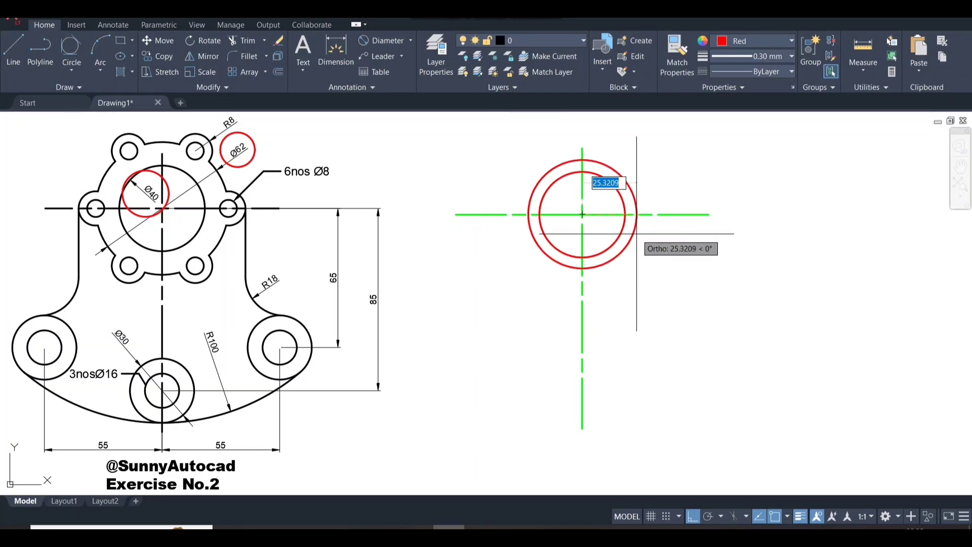
text(D)
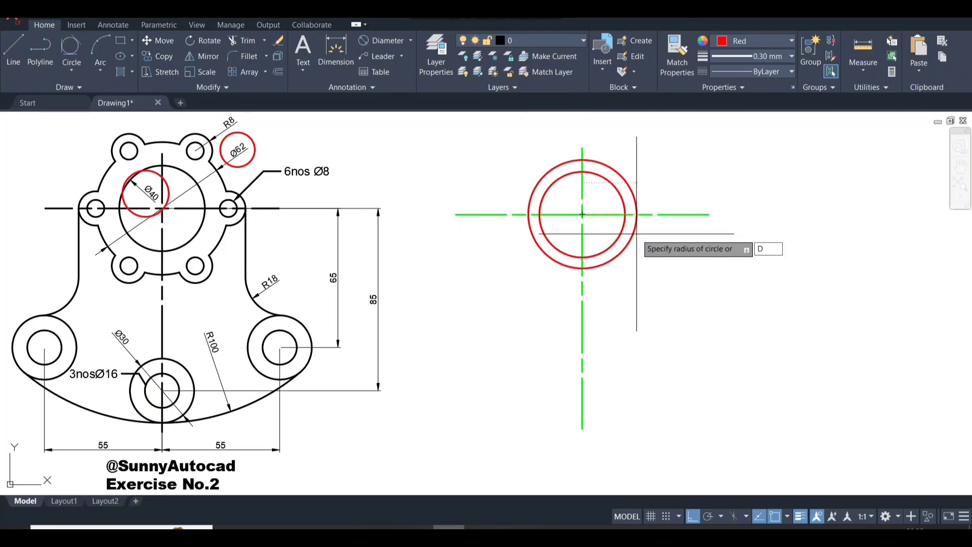
key(Return)
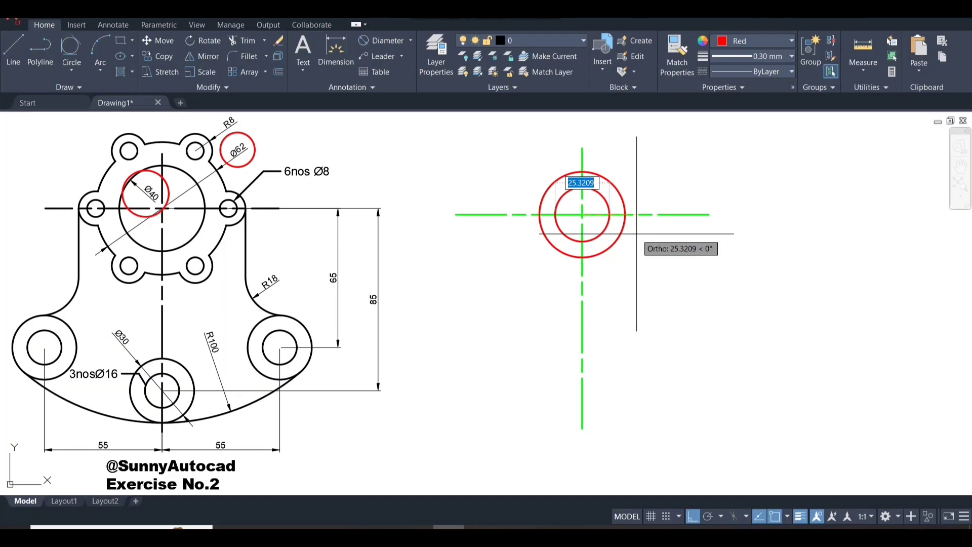
text(62)
key(Return)
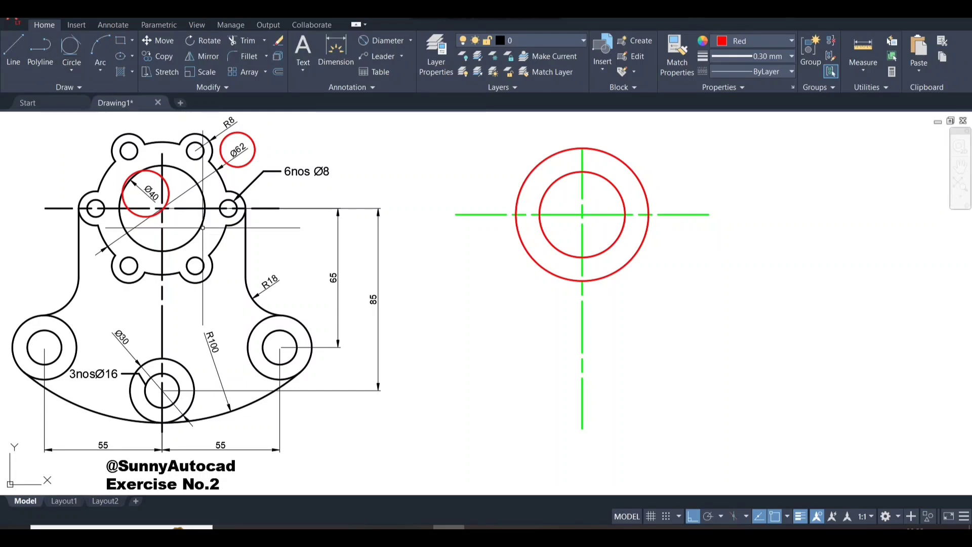
- Draw a red marker circle around the "6nos Ø8" note in the reference drawing
key(space)
click(299, 171)
click(329, 175)
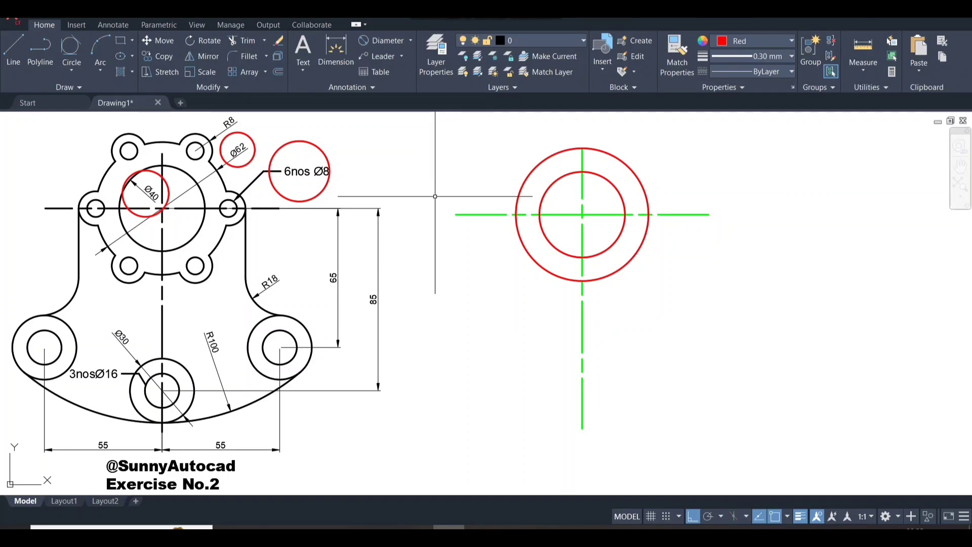
- Draw a hole circle of diameter 8 where the 62 diameter circle crosses the right-hand horizontal centreline
text(C)
key(Return)
click(649, 215)
text(D)
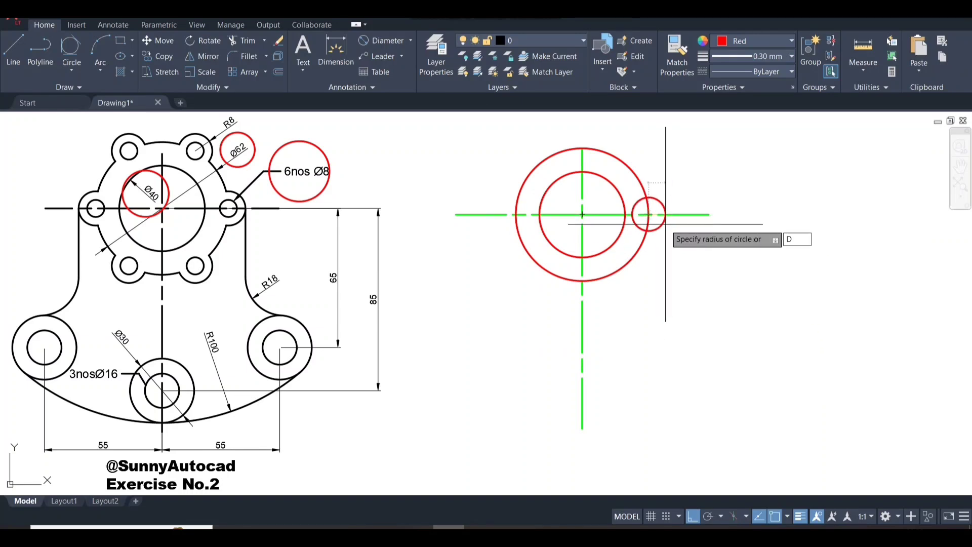
key(Return)
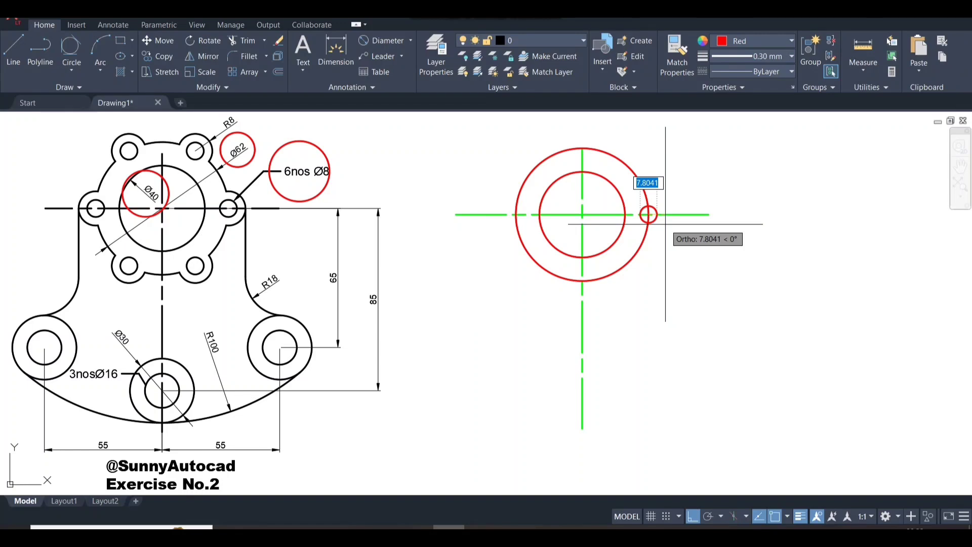
text(8)
key(Return)
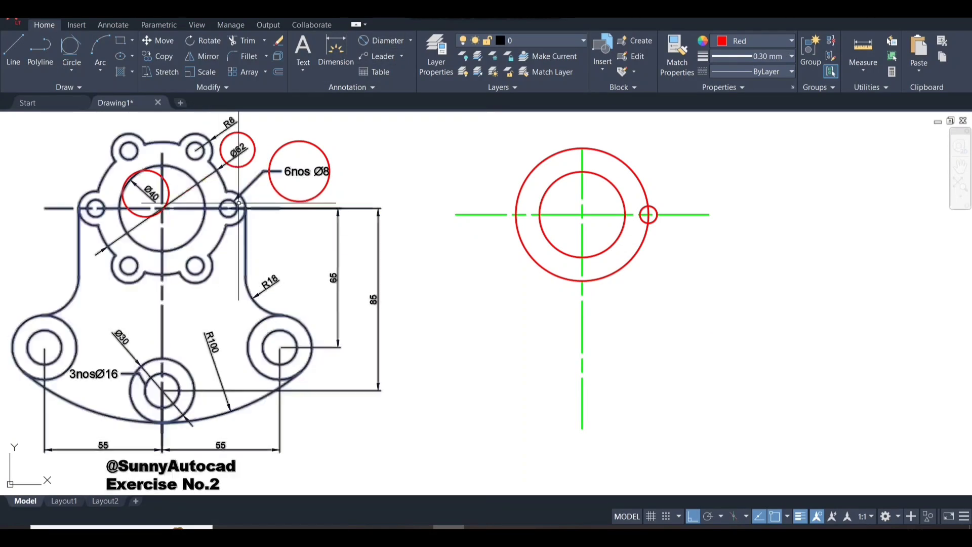
- Draw a red marker circle around the R8 dimension in the reference drawing
click(70, 49)
click(230, 126)
click(243, 127)
middle_drag(290, 138, 284, 143)
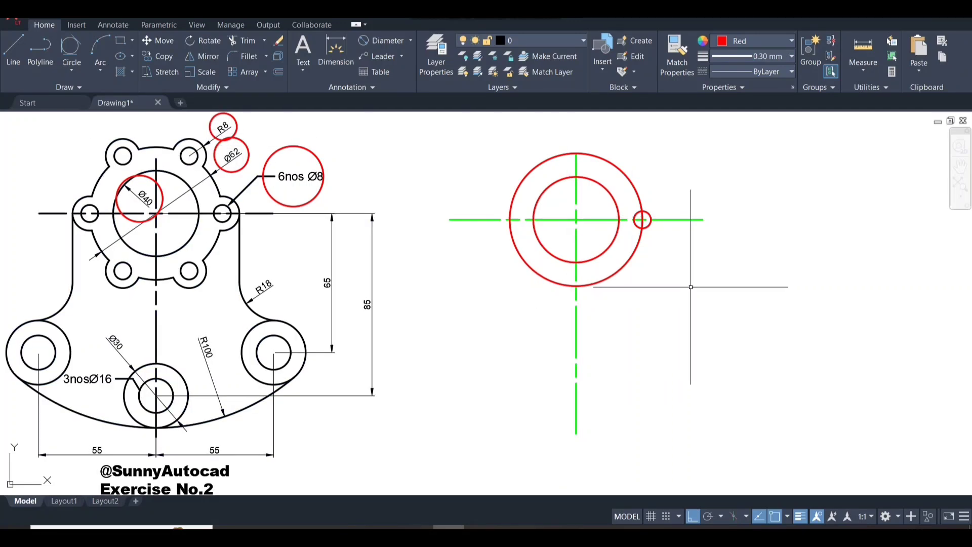
- Draw another circle of diameter 8 on the centre of the small hole circle
key(Return)
click(643, 220)
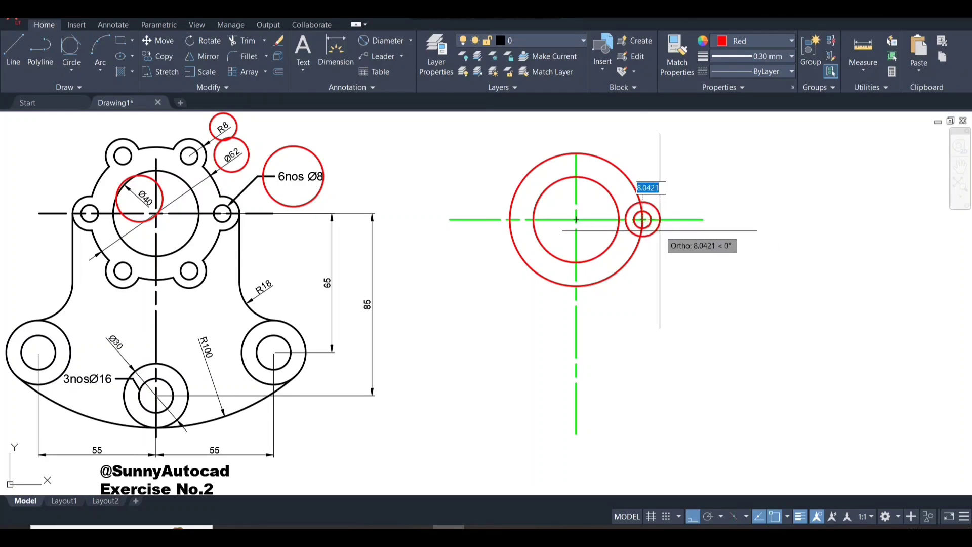
text(D)
key(Return)
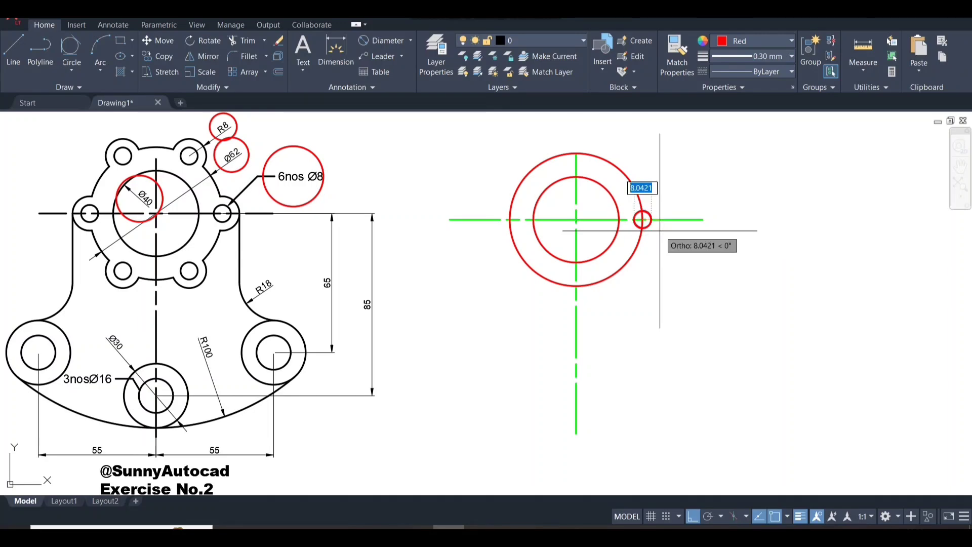
text(8)
key(Return)
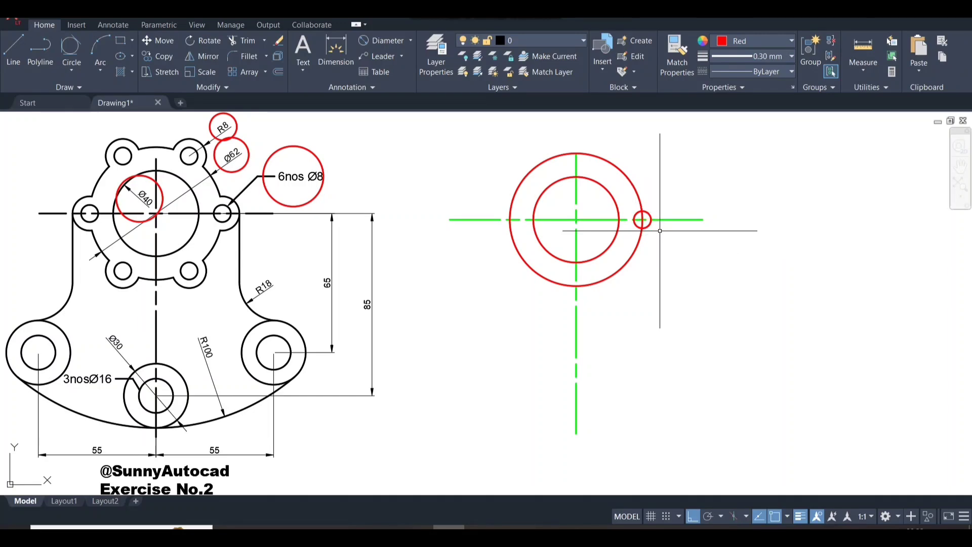
- Draw a lug circle of radius 8 concentric with the small hole circle
key(space)
click(642, 219)
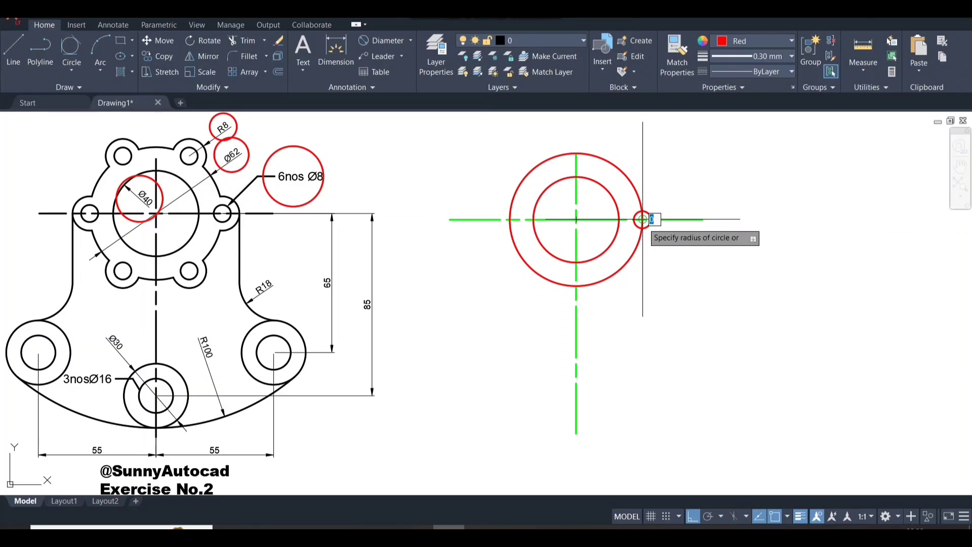
text(8)
key(Return)
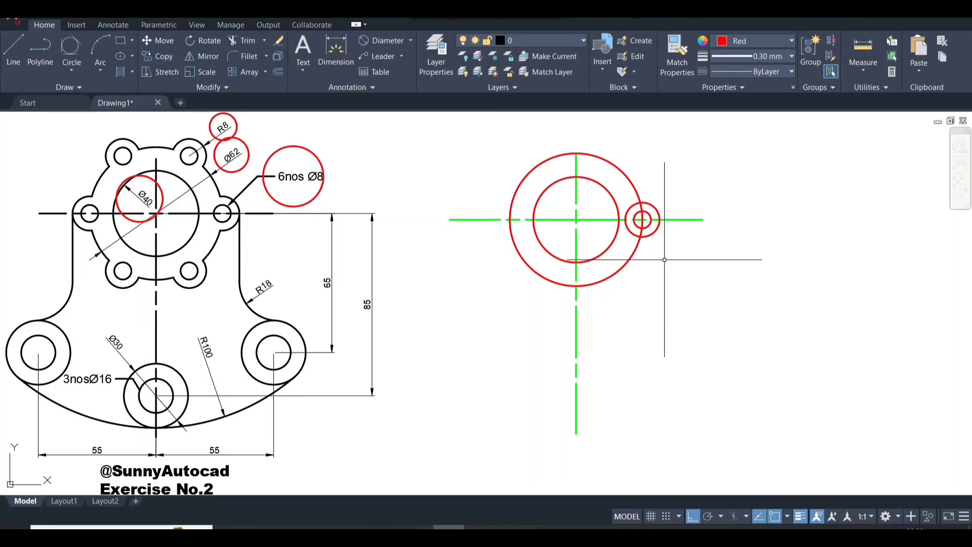
- Trim the radius 8 circle's arc inside the 62 diameter circle and the 62 diameter circle's arc inside the lug
text(tr)
key(space)
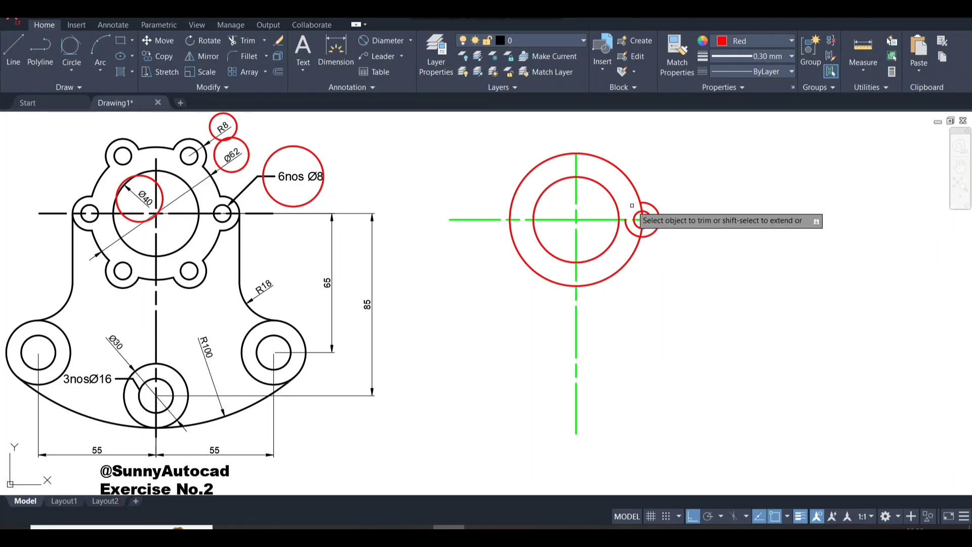
click(628, 231)
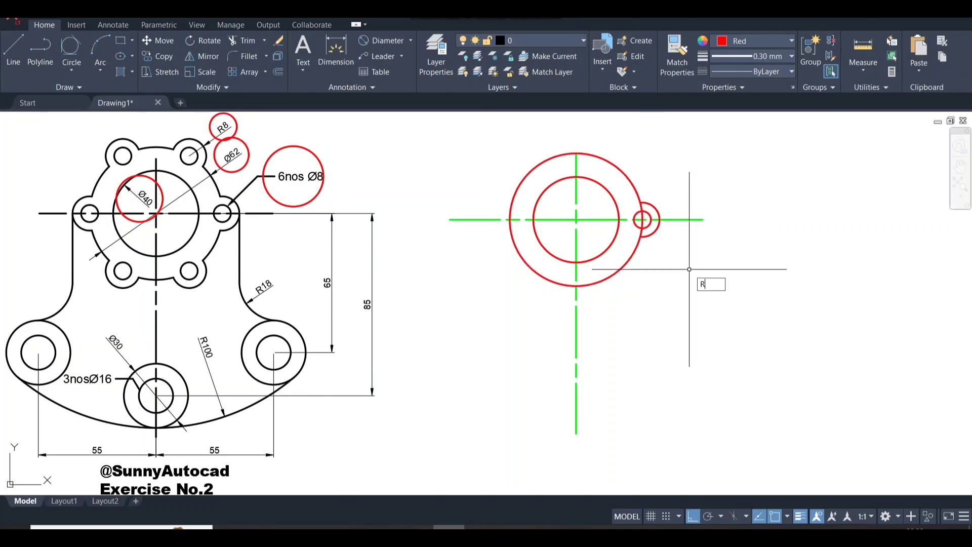
key(Escape)
key(space)
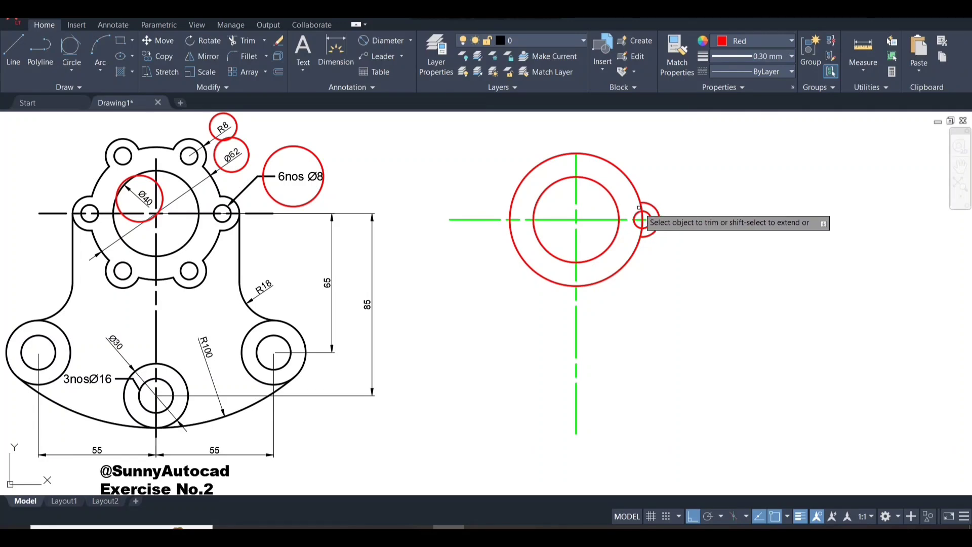
click(641, 207)
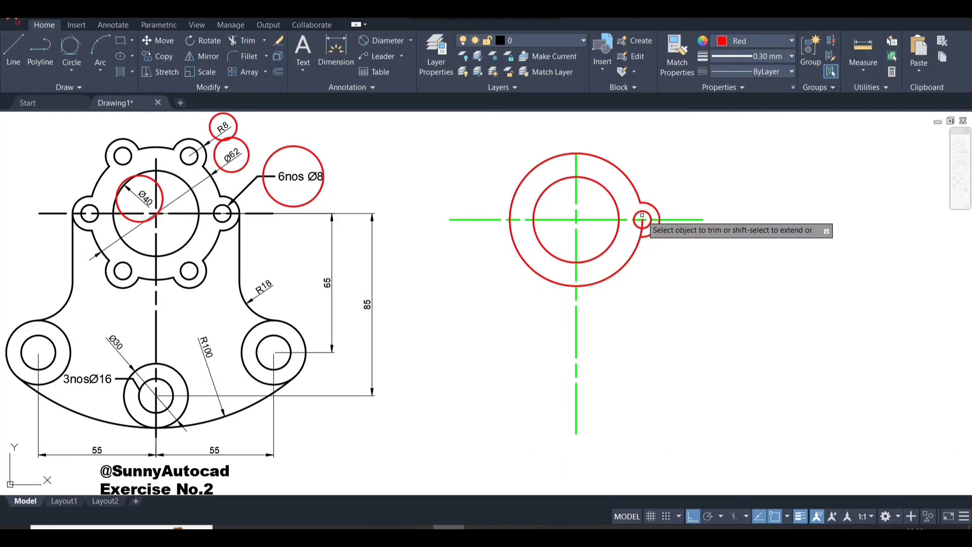
key(Escape)
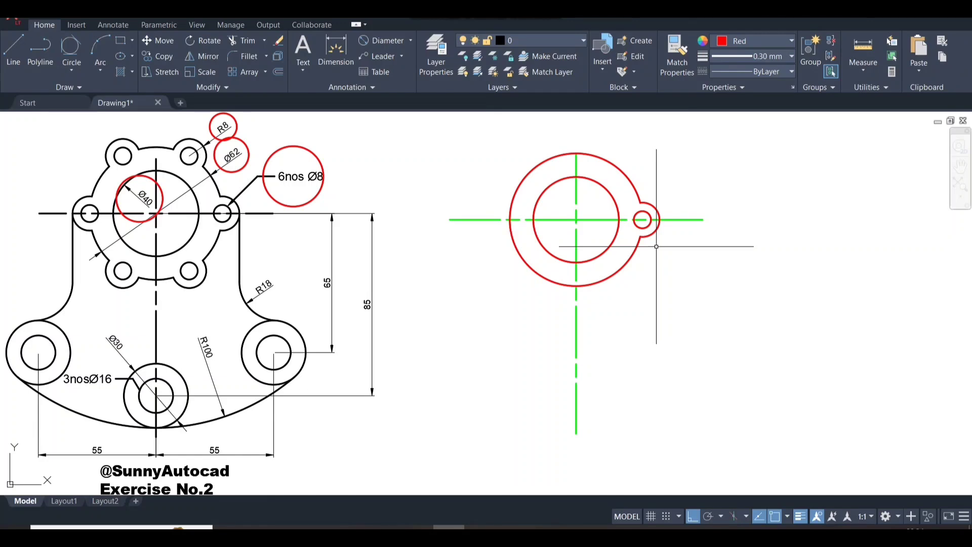
- Polar-array the lug arc and its hole around the main circle centre with 6 items over 360 degrees
click(620, 187)
click(661, 238)
text(AR)
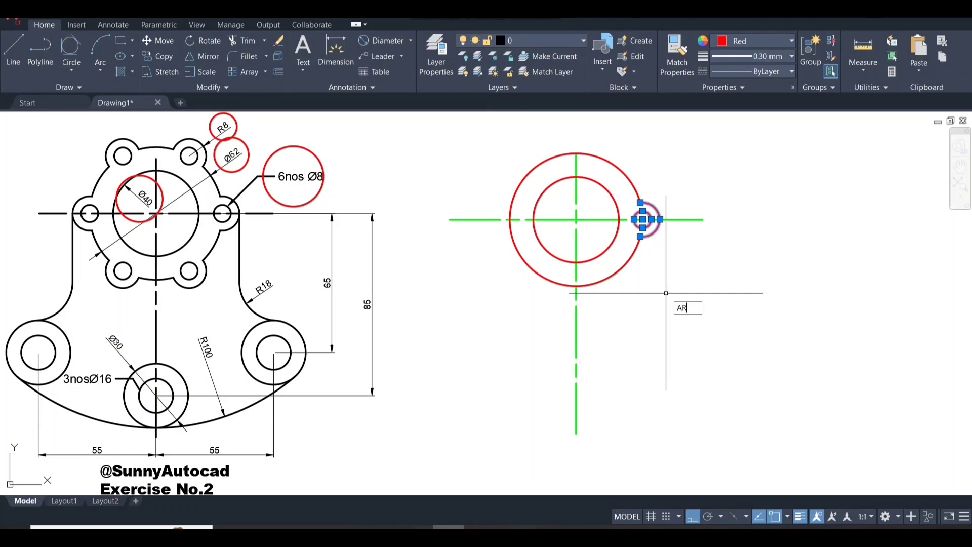
text(R)
key(Return)
click(576, 219)
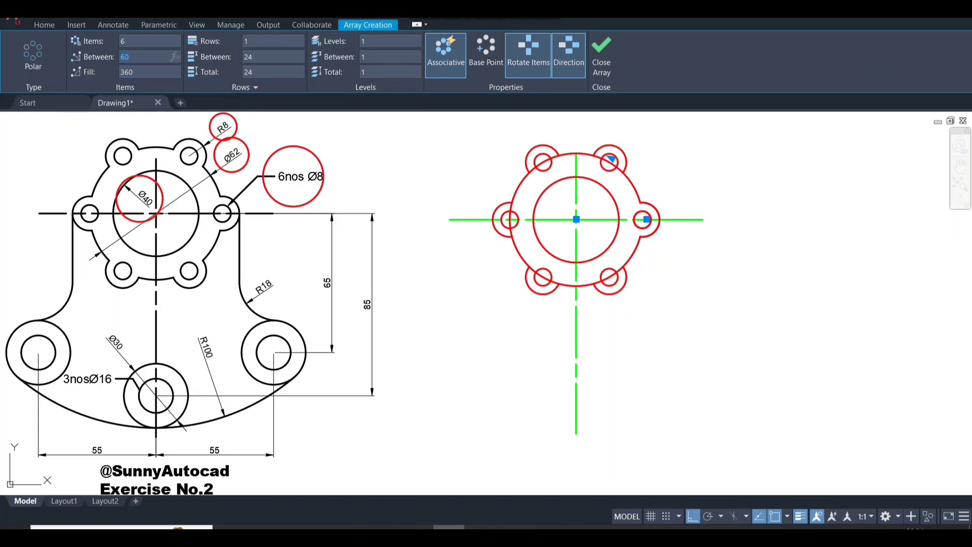
key(Return)
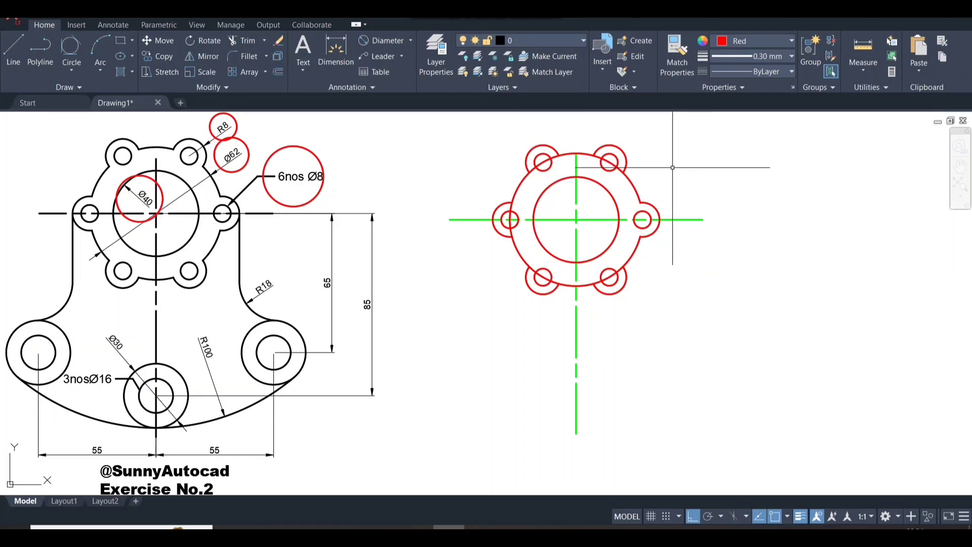
click(607, 166)
click(600, 174)
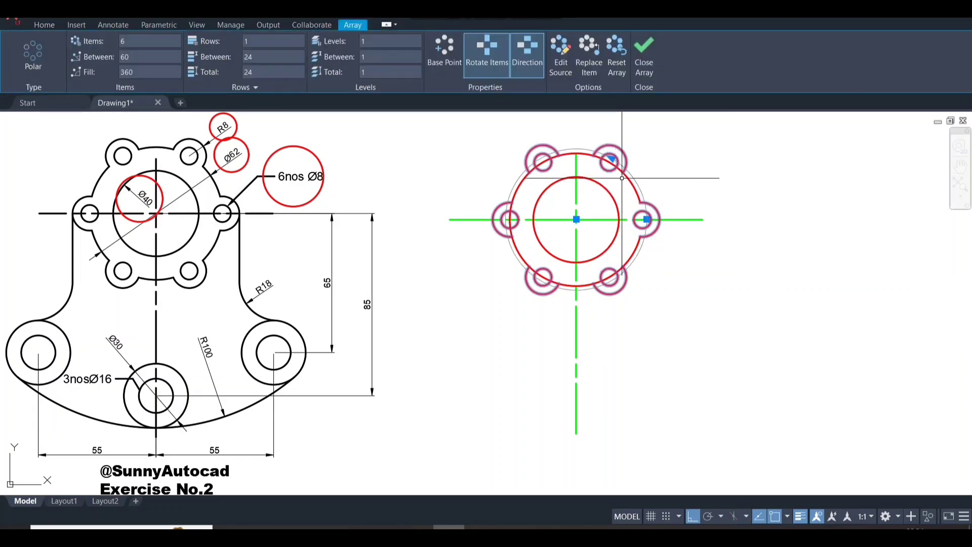
key(Escape)
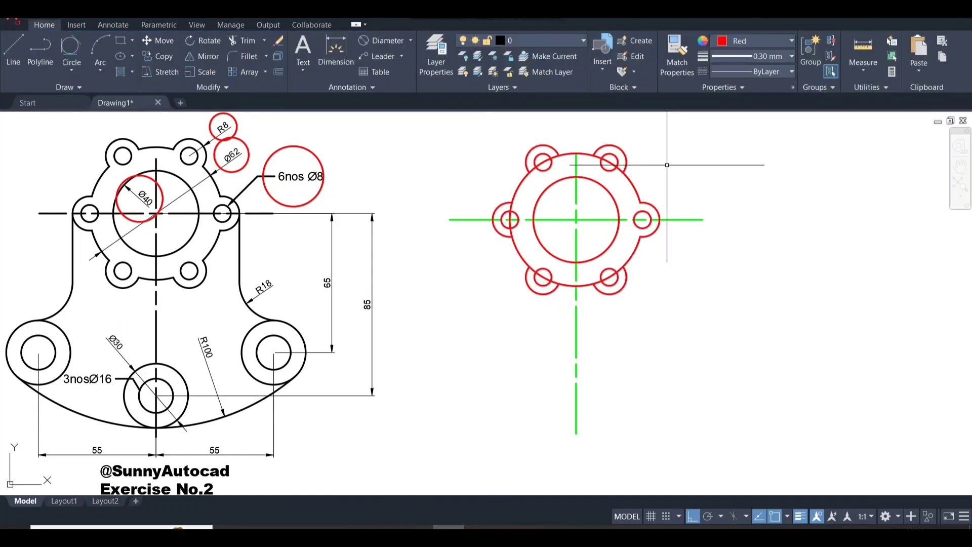
- Trim the 62 diameter circle's arcs that run inside the five other arrayed lugs
text(tr)
key(space)
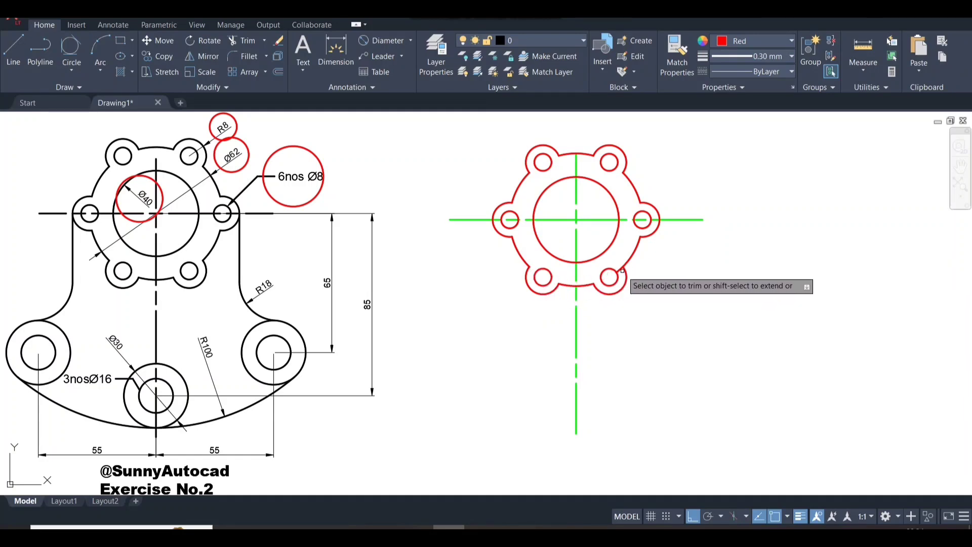
- Delete the marker circles around the R8, Ø62, Ø40 and 6nos Ø8 dimensions in the reference drawing
mouse_move(689, 279)
middle_down()
mouse_move(660, 257)
mouse_move(672, 275)
mouse_move(672, 265)
middle_up()
key(Escape)
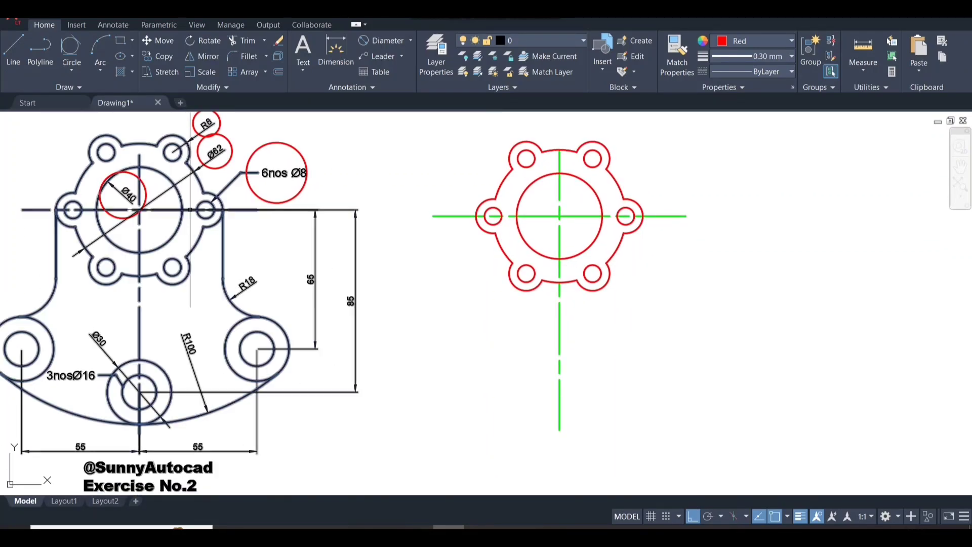
middle_drag(244, 218, 257, 225)
middle_drag(245, 130, 374, 136)
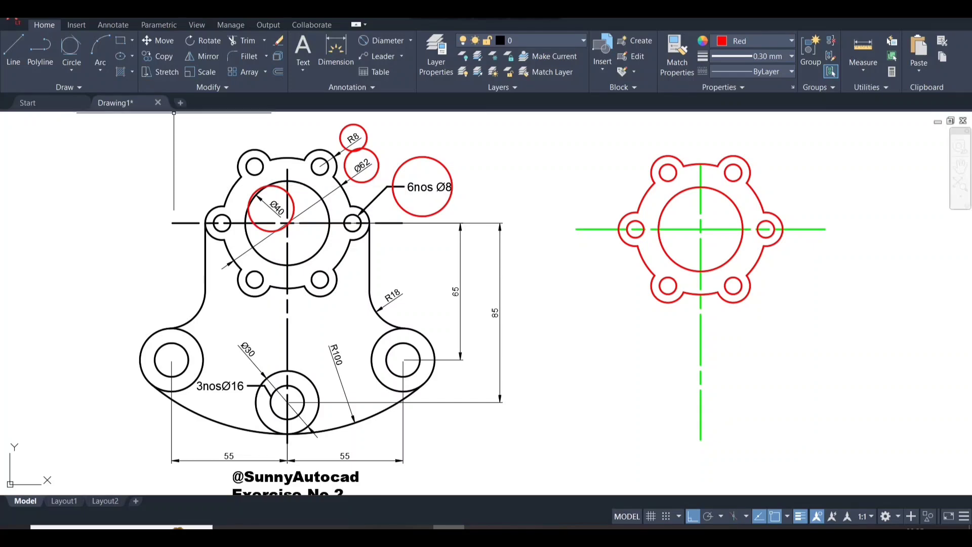
click(179, 120)
click(495, 264)
key(Delete)
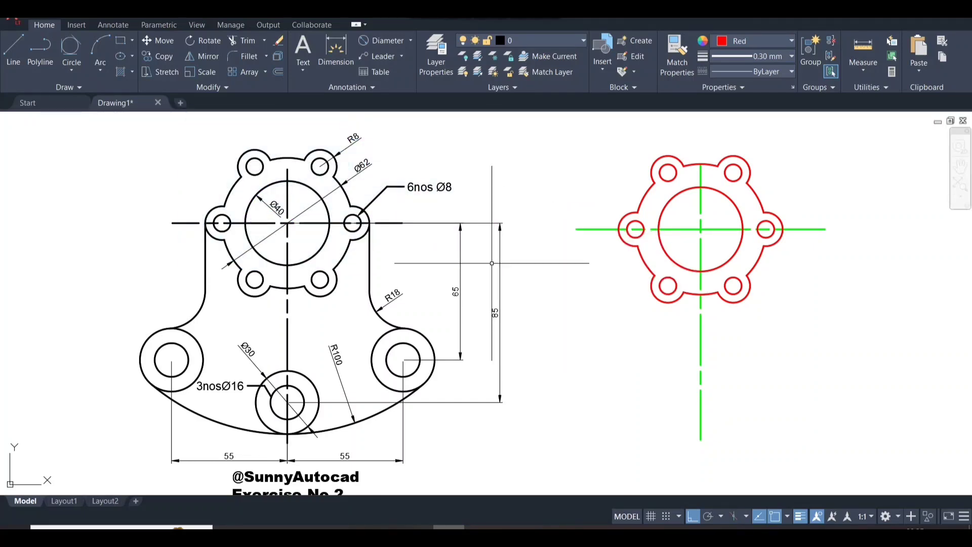
- Draw a small marker circle around the 85 vertical dimension in the reference drawing
mouse_move(842, 315)
middle_down()
mouse_move(842, 303)
mouse_move(717, 303)
middle_up()
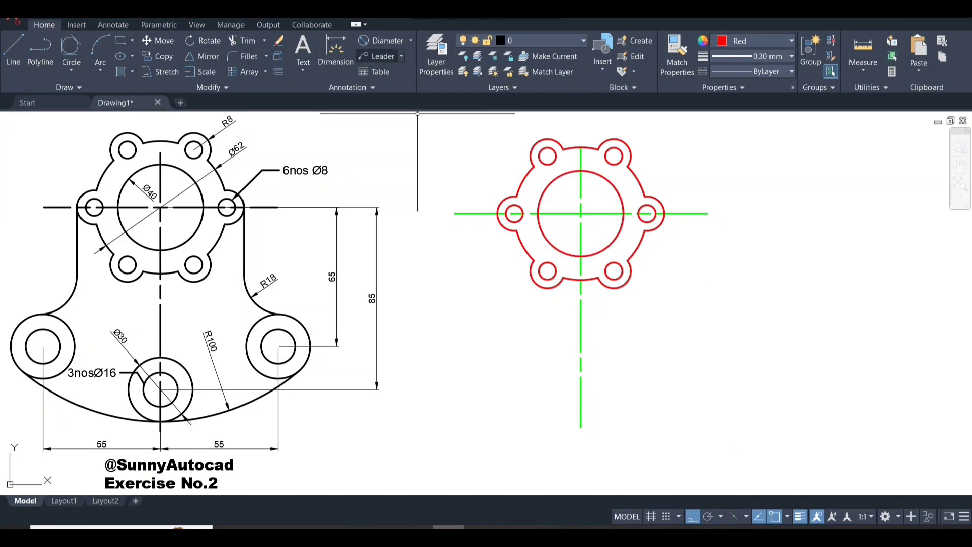
key(Return)
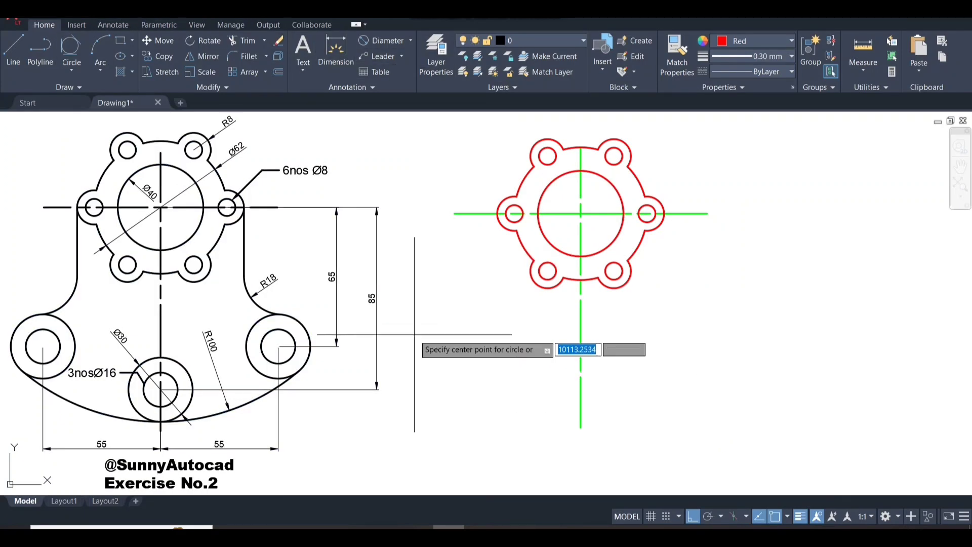
click(373, 298)
click(391, 307)
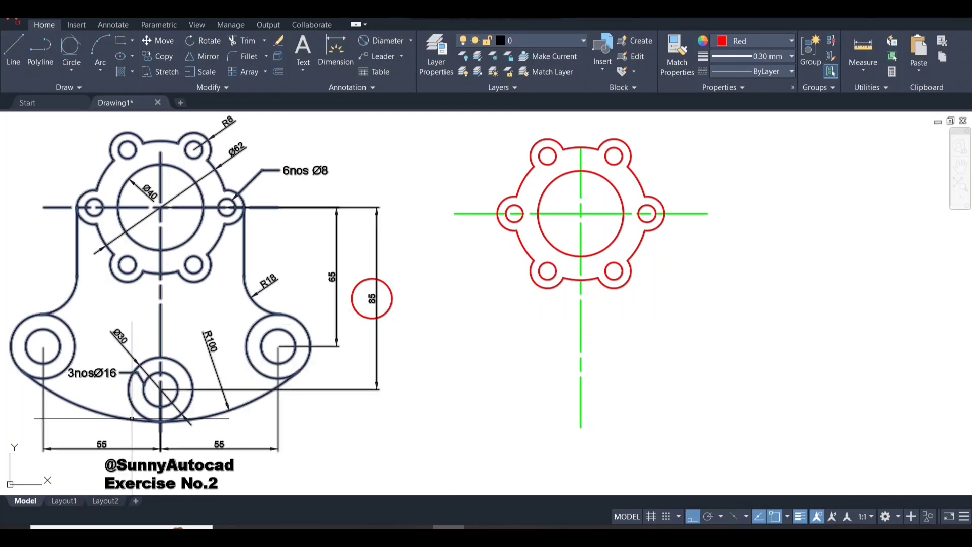
key(Return)
click(125, 352)
click(215, 441)
click(197, 407)
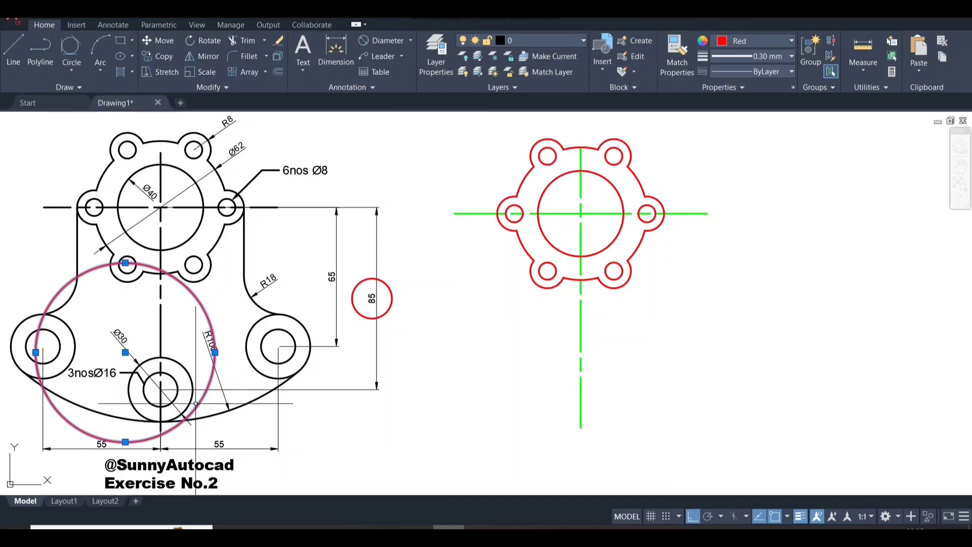
drag(201, 404, 233, 428)
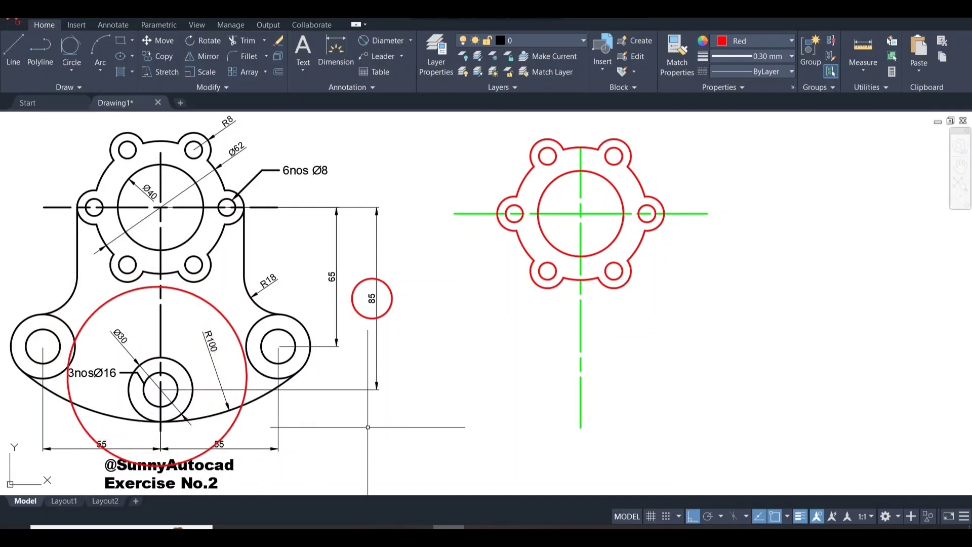
click(209, 302)
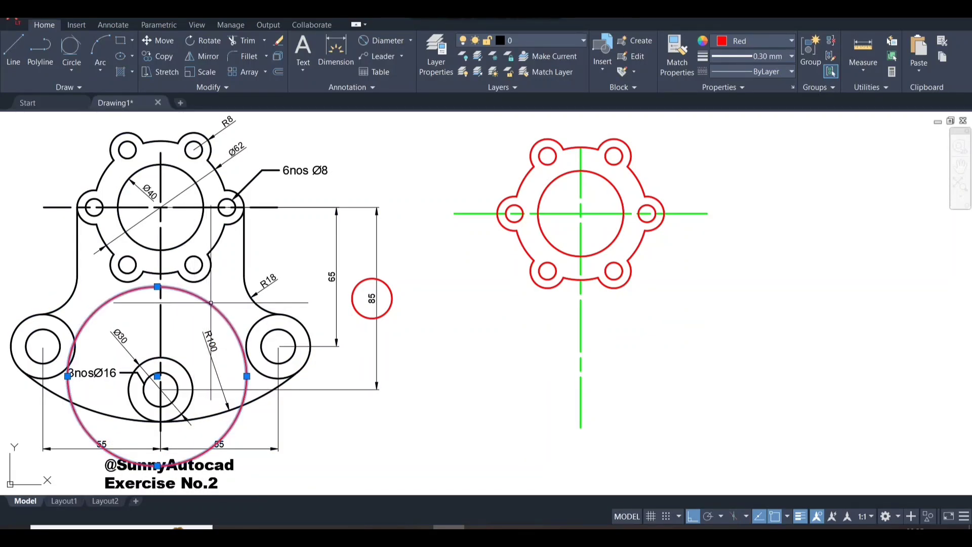
key(Delete)
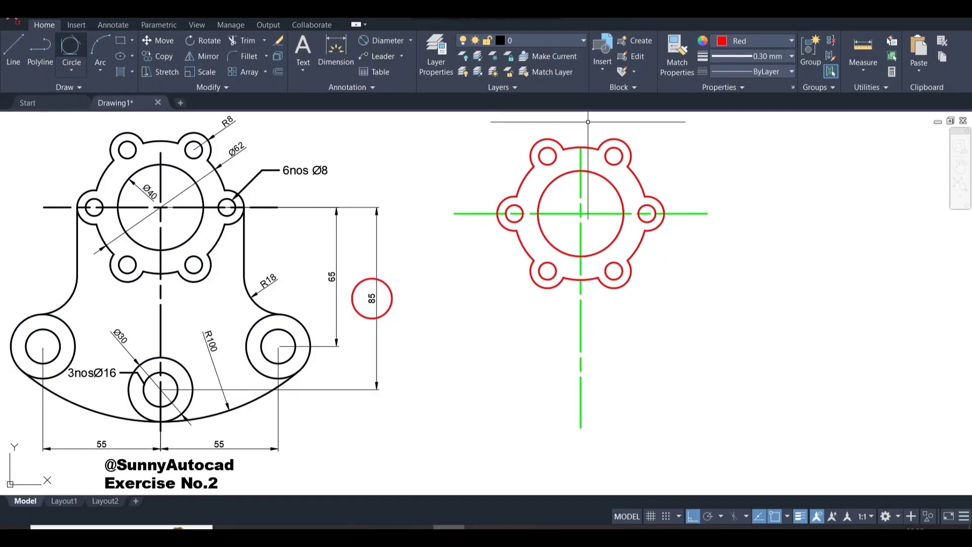
- Draw an 85 long vertical line downwards from the main circle's centre
click(13, 50)
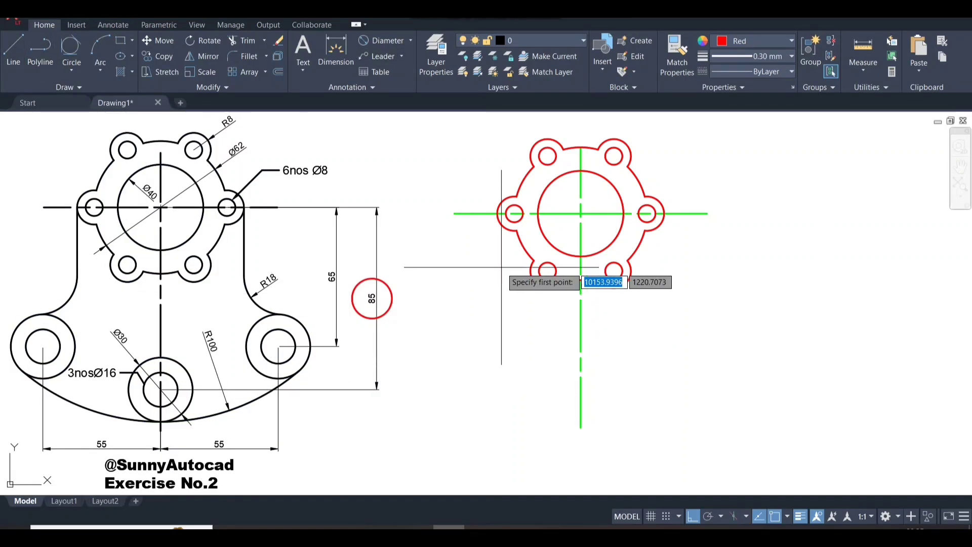
click(581, 214)
text(85)
key(Return)
key(Return)
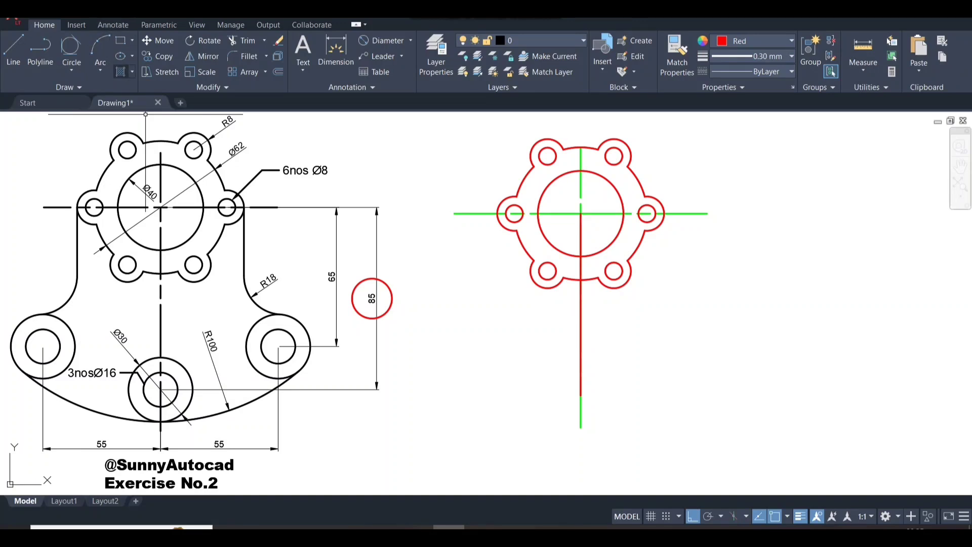
- Draw a marker circle of radius 4 around the Ø30 dimension in the reference drawing
text(c)
key(Return)
click(119, 334)
text(4)
key(Return)
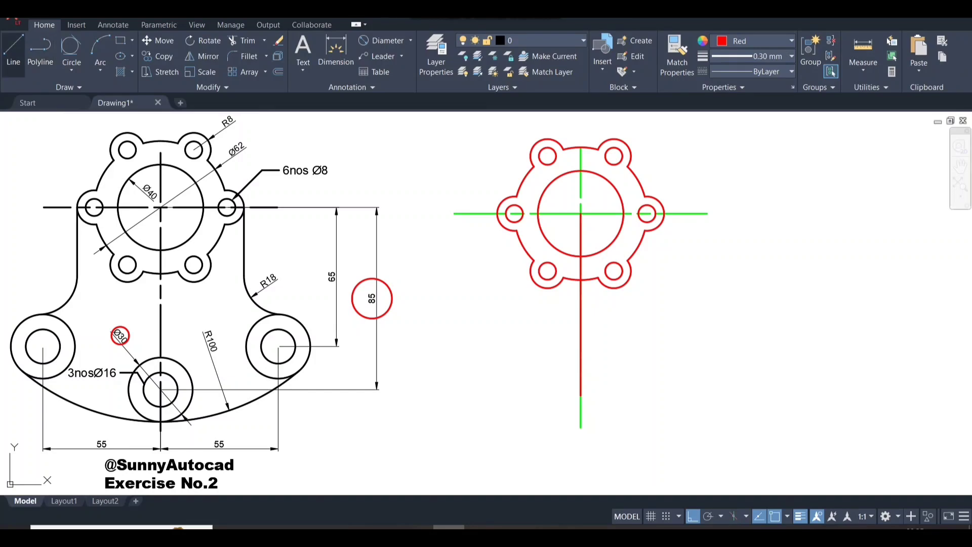
- Draw short marker lines across the three lower holes of the reference drawing, turning ortho mode off for the outer one beside the 65 dimension
click(13, 51)
click(26, 346)
click(56, 317)
key(Escape)
key(space)
click(144, 389)
click(195, 389)
key(Escape)
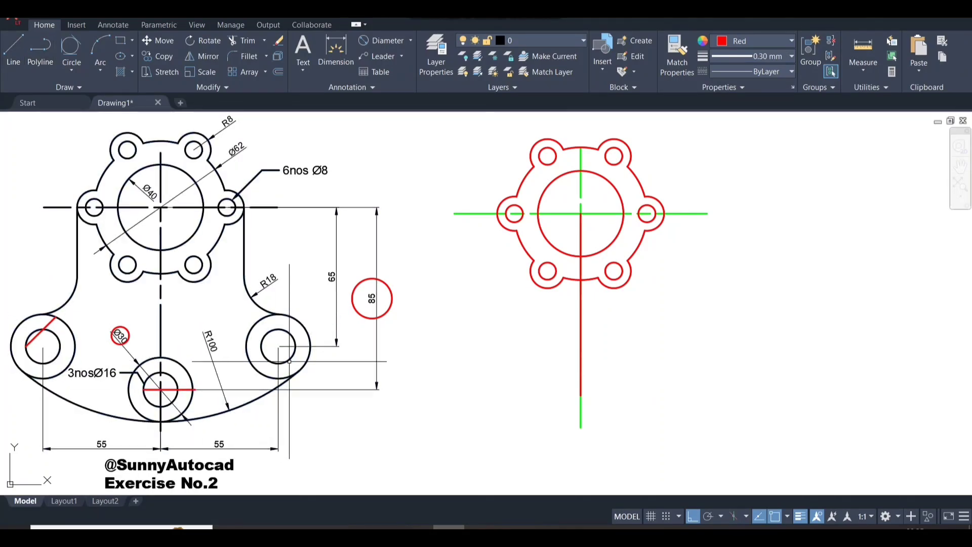
key(space)
click(261, 346)
key(F8)
click(298, 321)
key(Escape)
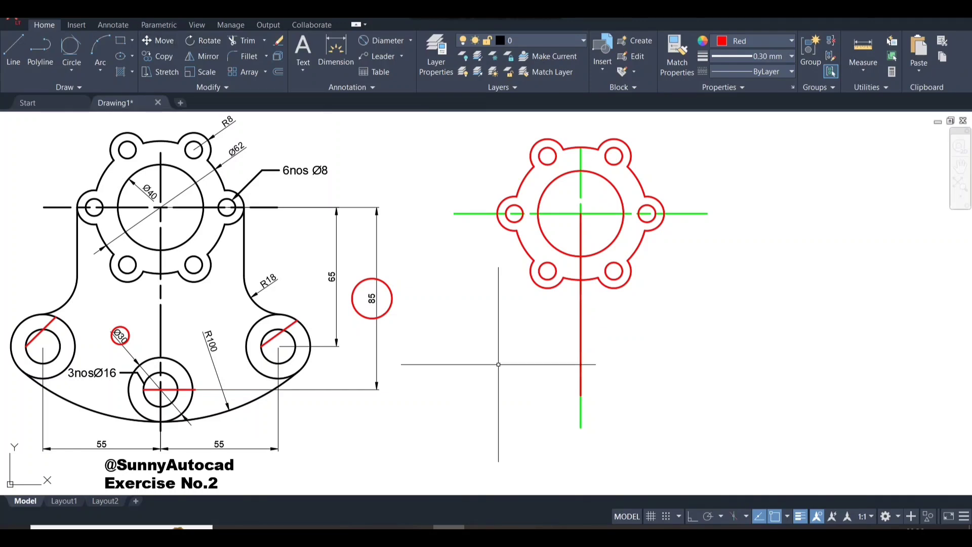
- Draw a 30 diameter circle centred on the lower end of the 85 line
text(c)
key(Return)
click(581, 396)
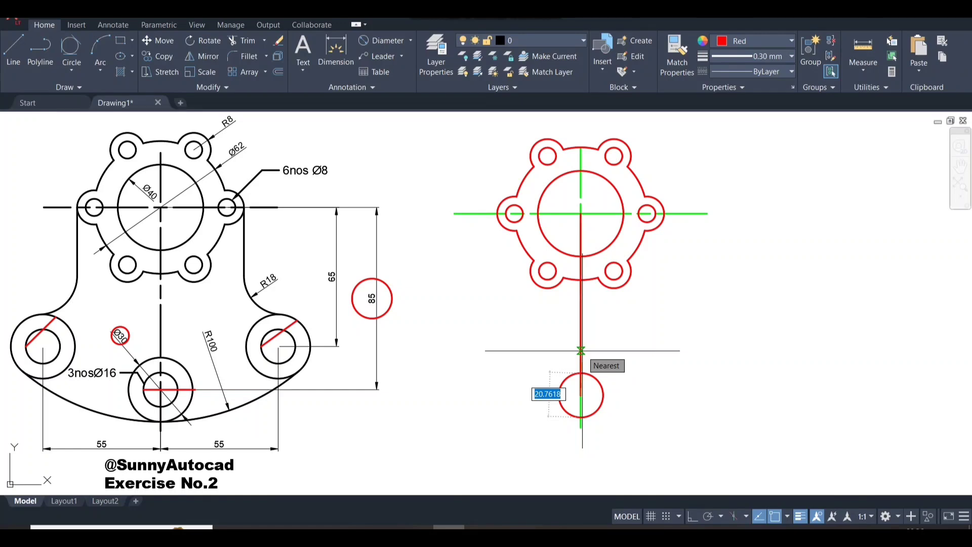
text(30)
key(Return)
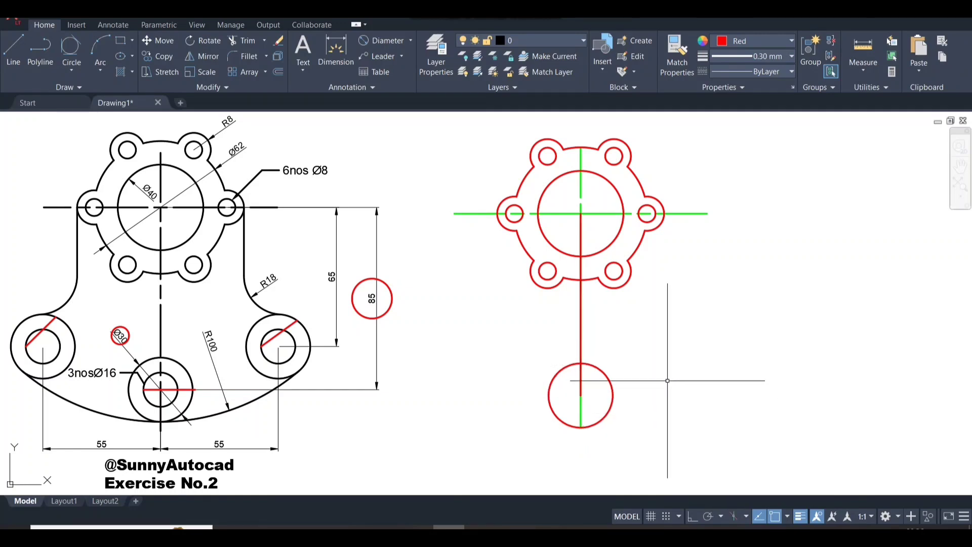
- Draw a marker rectangle around the 3nosØ16 note in the reference drawing
click(120, 41)
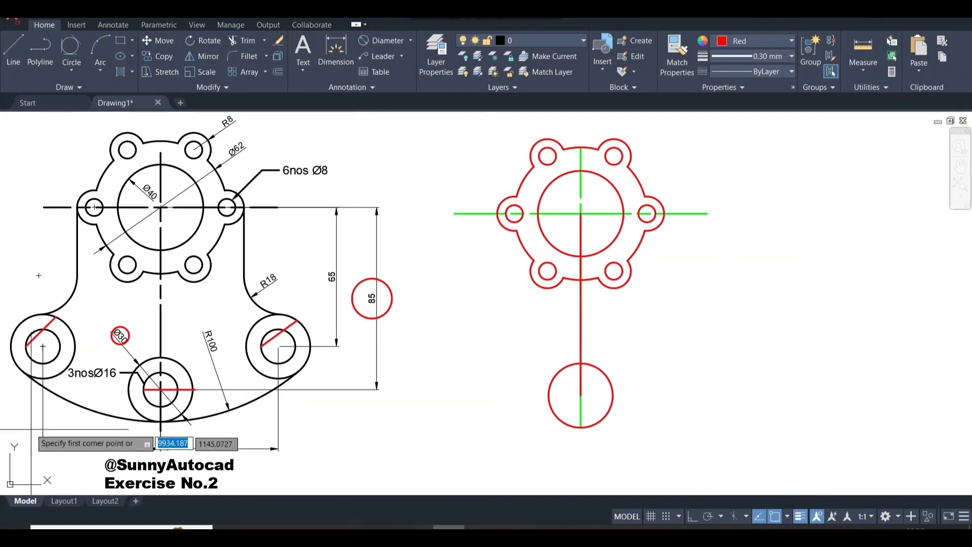
click(55, 358)
click(116, 378)
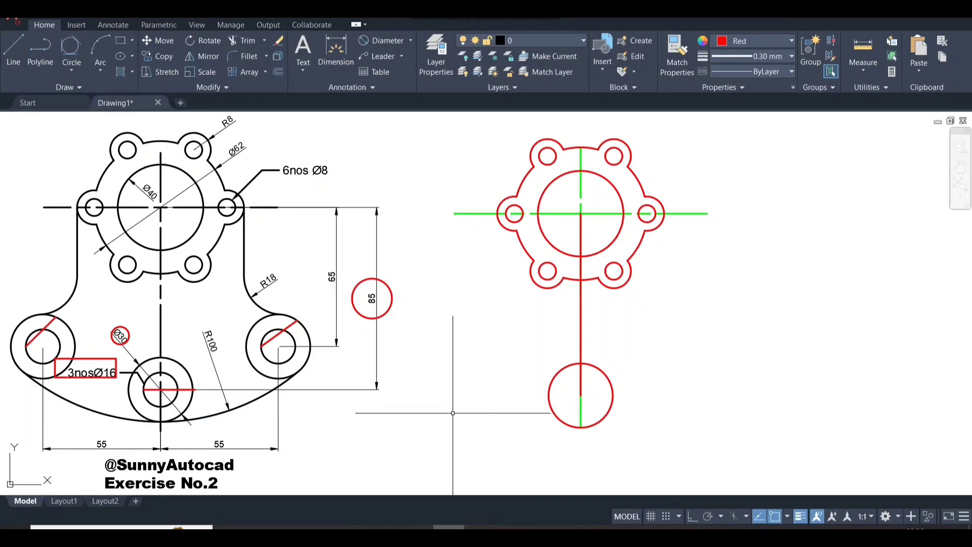
- Draw a 16 diameter hole circle concentric with the 30 diameter circle
key(Return)
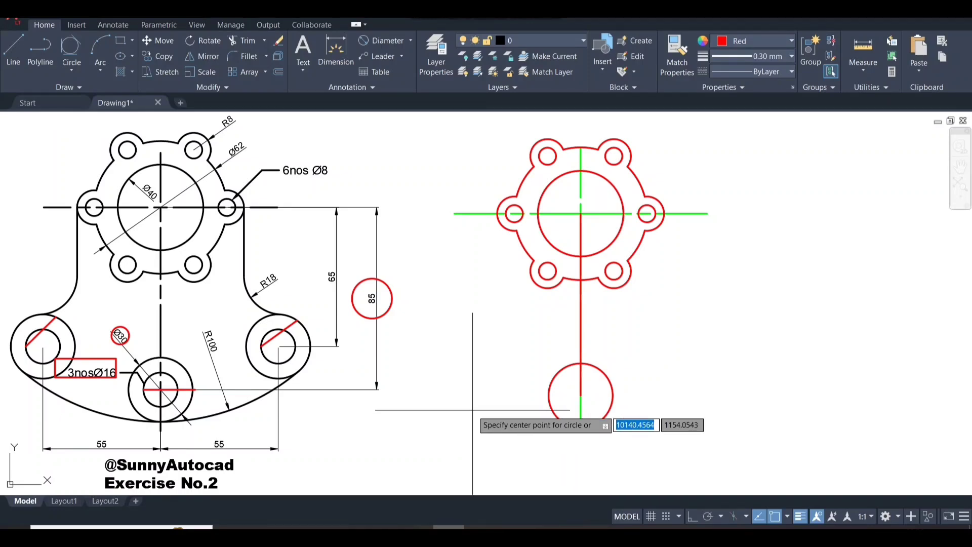
click(581, 395)
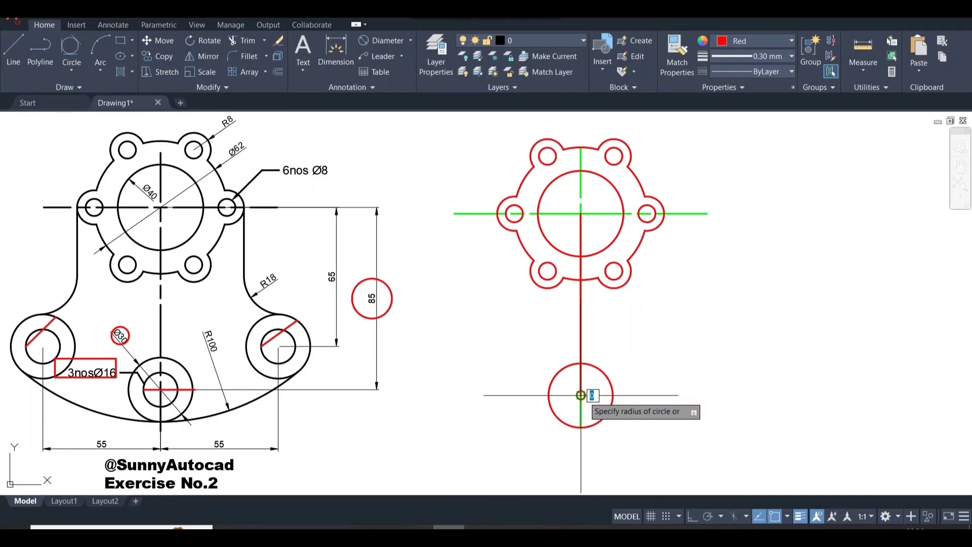
text(d)
key(Return)
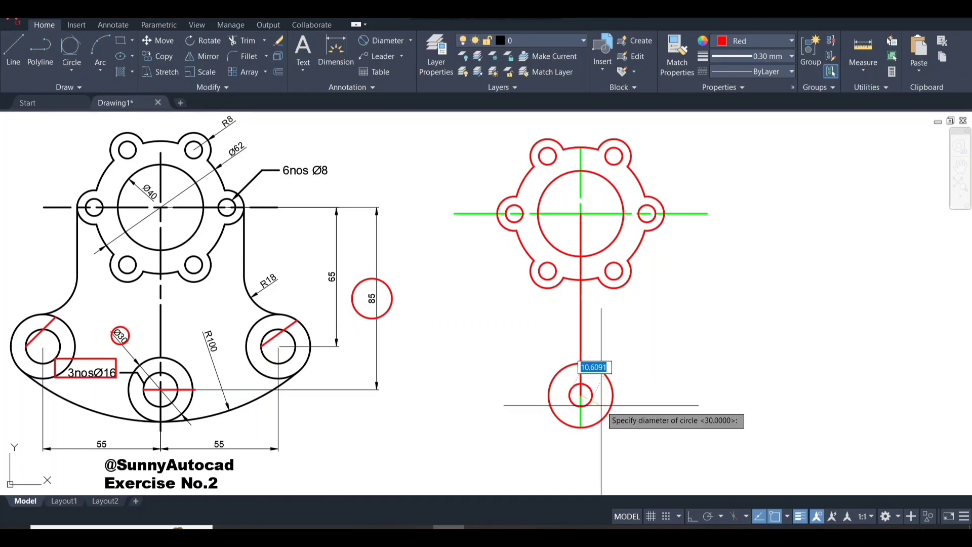
text(1)
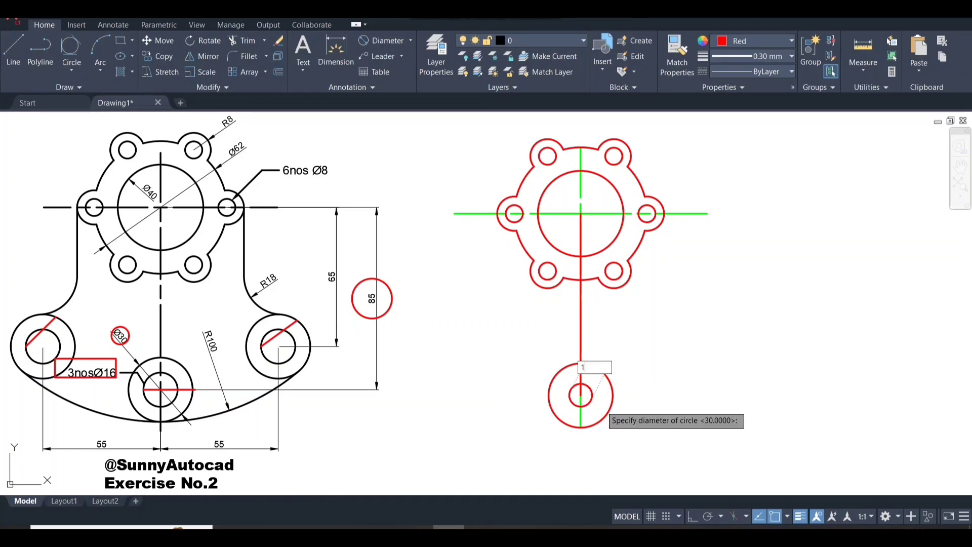
text(6)
key(Return)
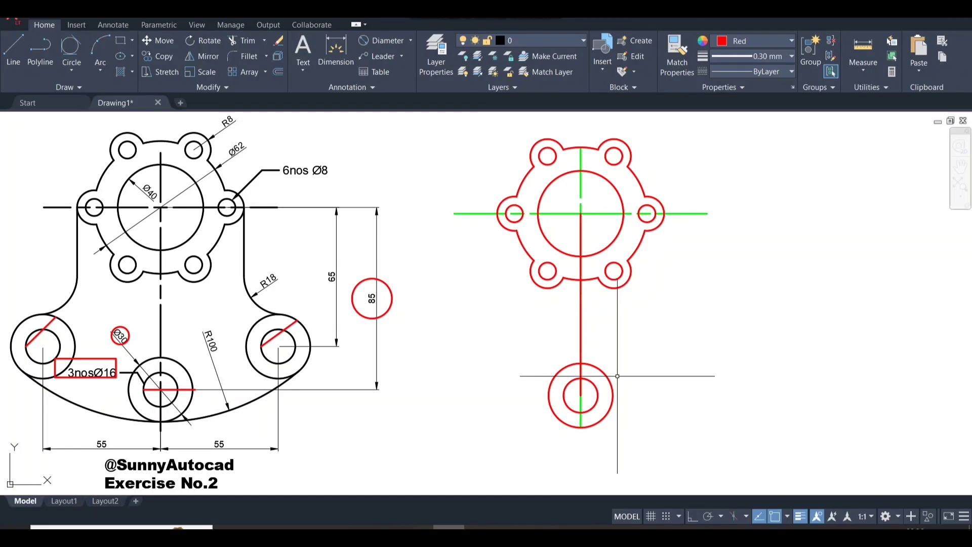
- Delete the marker lines on the reference drawing's two outer lower holes and the markers around Ø30, 3nosØ16 and 85
click(292, 326)
click(51, 323)
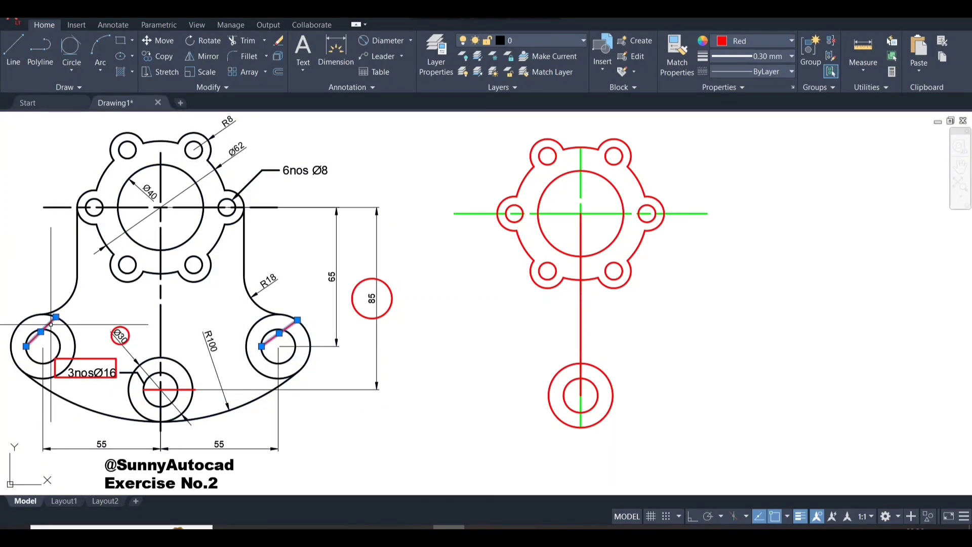
key(Delete)
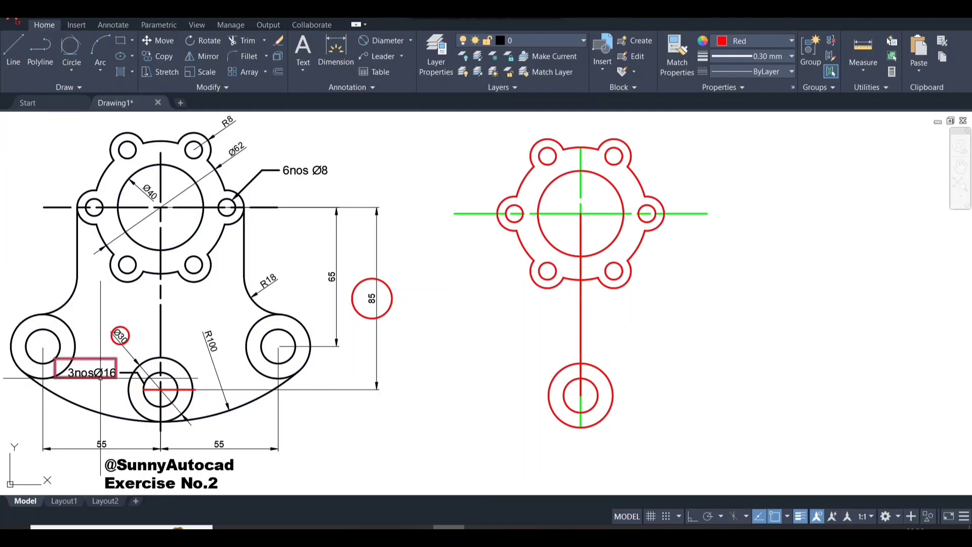
click(69, 294)
click(196, 402)
key(Delete)
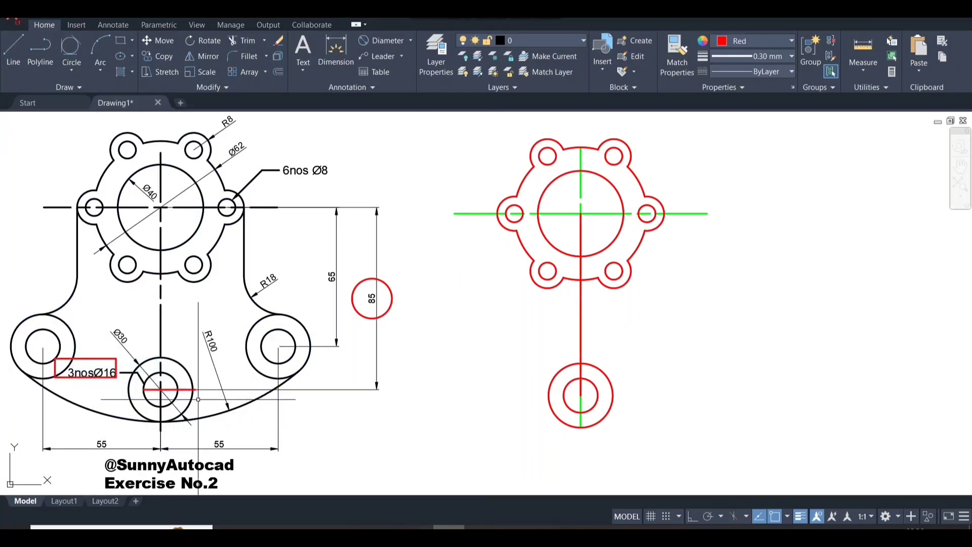
click(8, 329)
click(144, 416)
key(Delete)
click(372, 278)
key(Delete)
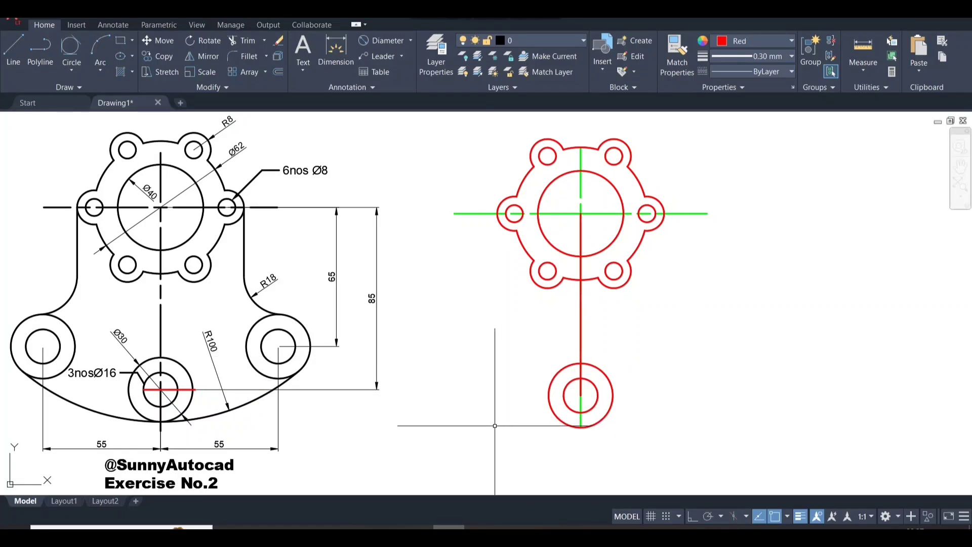
- Draw a marker circle over the 55 dimension below the R100 arc and a radius 18 circle beside the R18 dimension of the reference drawing
text(c)
key(Return)
click(205, 442)
click(253, 489)
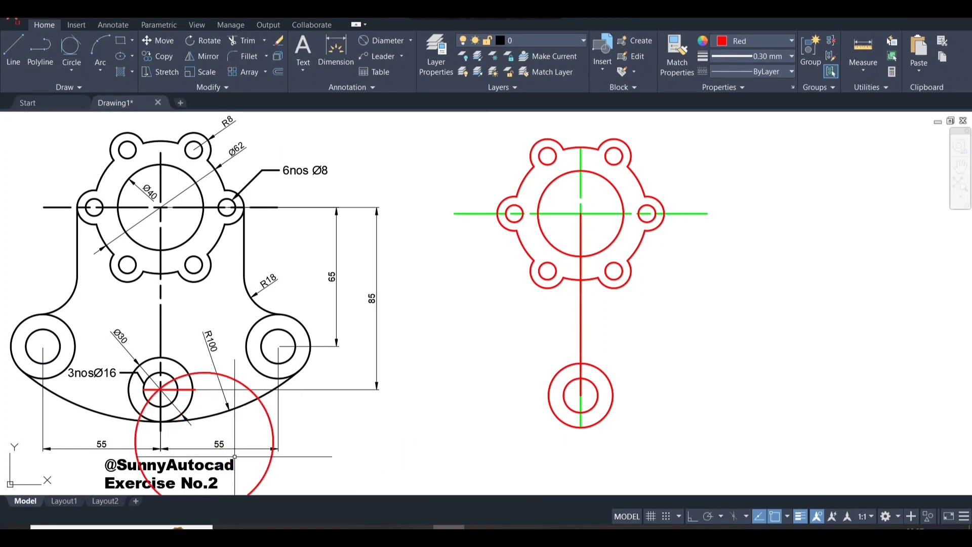
key(Return)
click(318, 261)
text(18)
key(Return)
click(263, 408)
key(Escape)
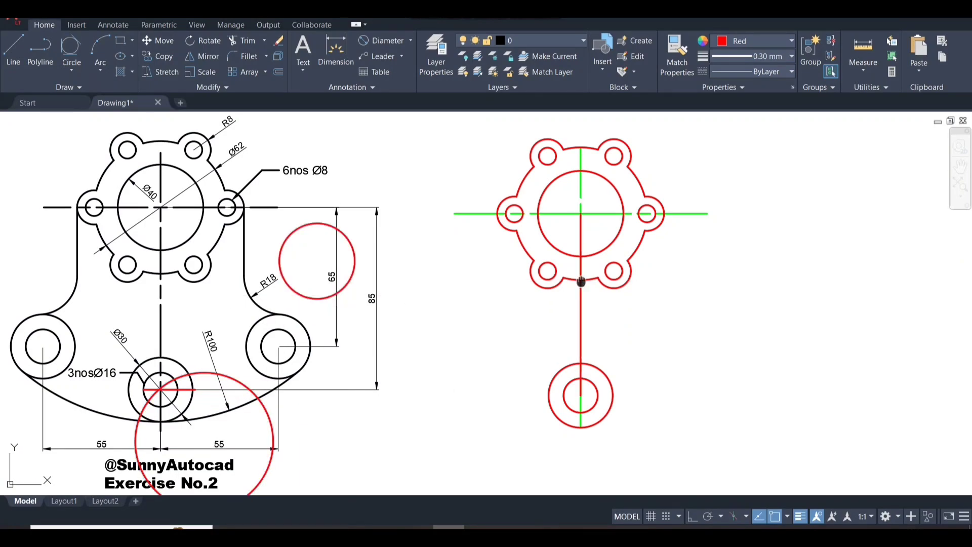
- Delete the vertical 85 line between the main circle's centre and the lower circles
middle_drag(590, 303, 566, 307)
click(558, 306)
key(Delete)
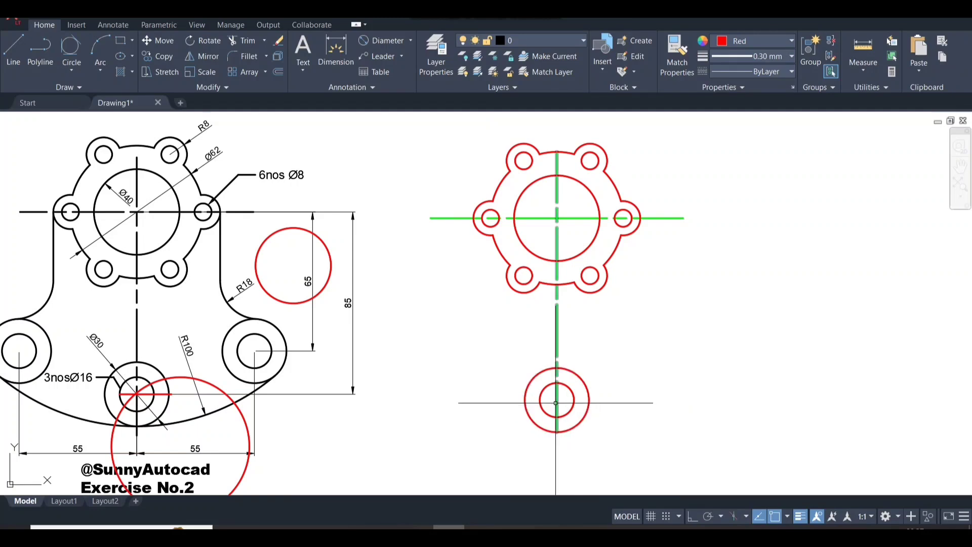
click(13, 48)
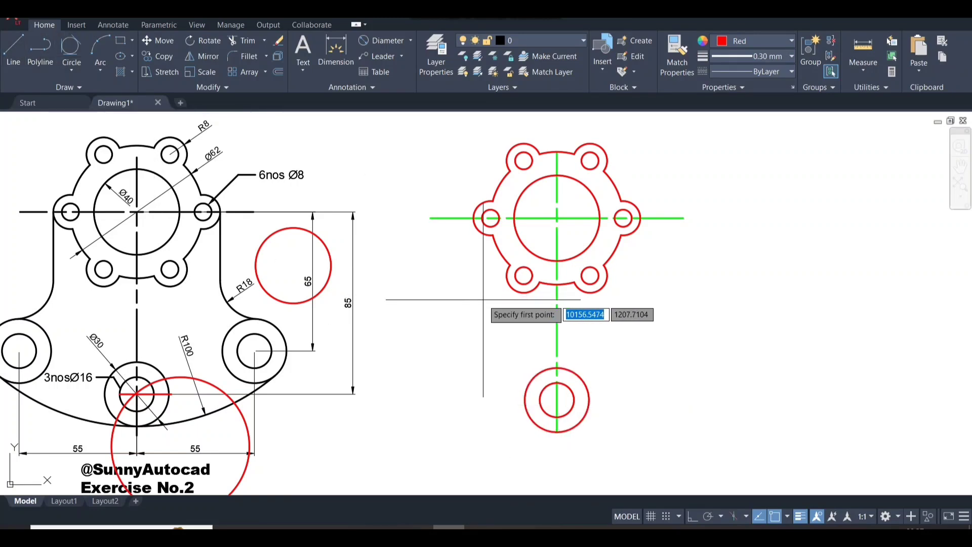
click(557, 400)
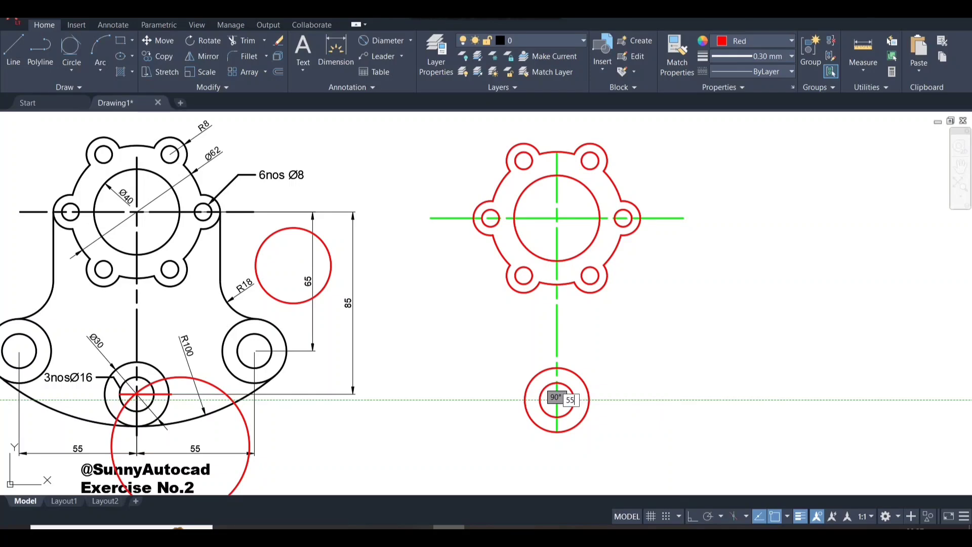
key(Escape)
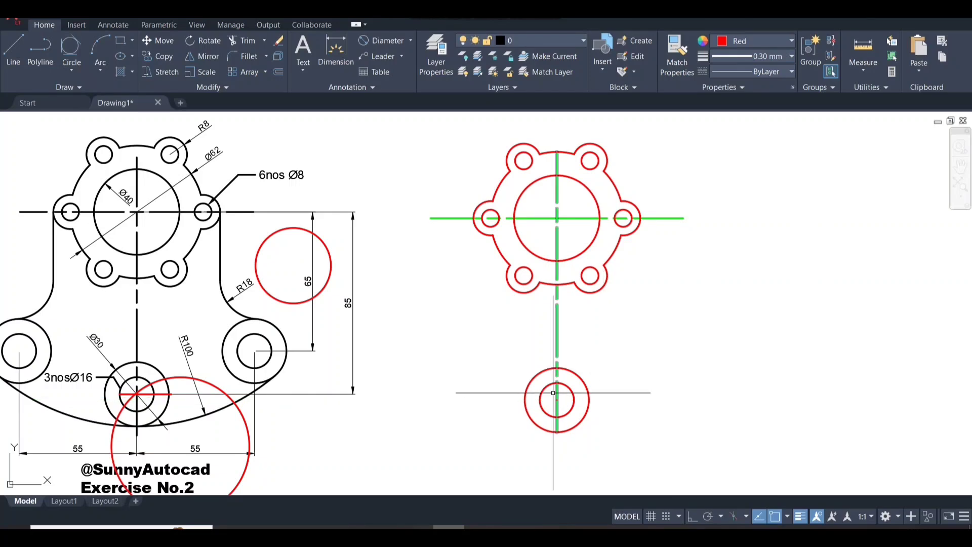
- Draw a 55 long horizontal polyline to the right from the centre of the lower boss
click(40, 49)
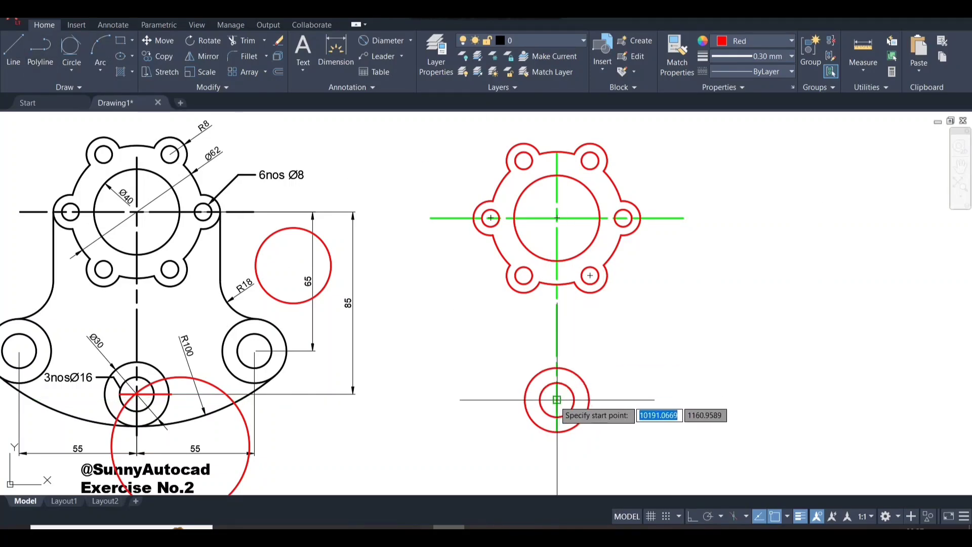
click(557, 400)
key(Escape)
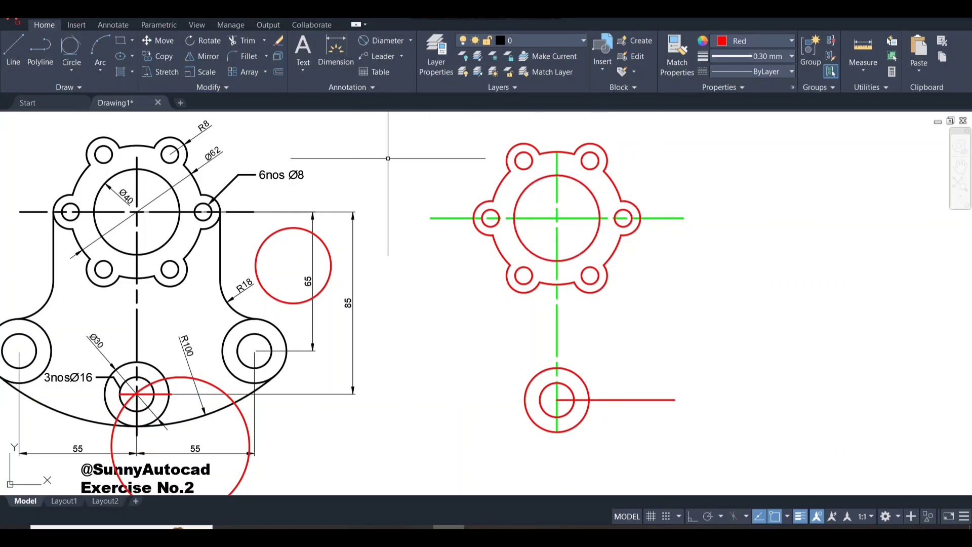
- Draw a 65 long vertical line down from the centre of the six-lug ring
click(13, 49)
click(557, 218)
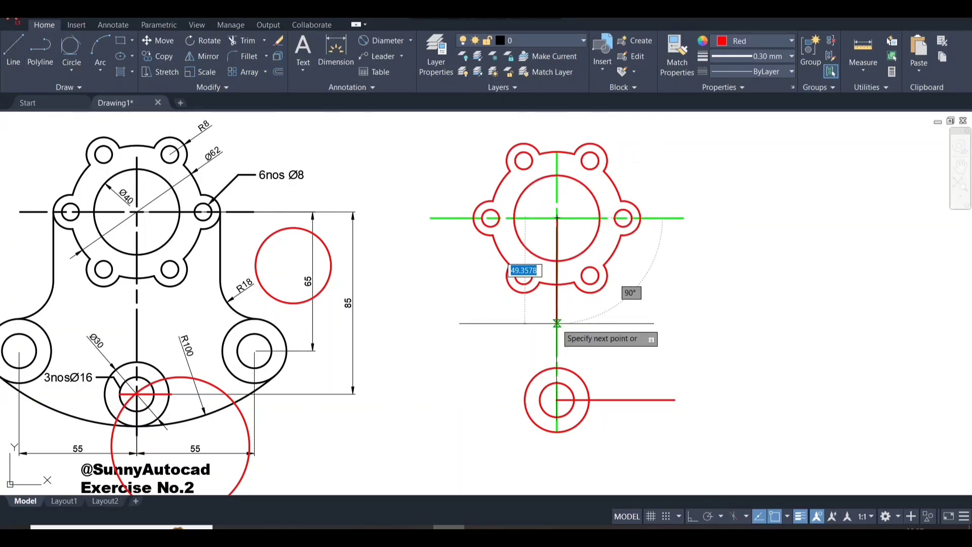
text(65)
key(Return)
key(Escape)
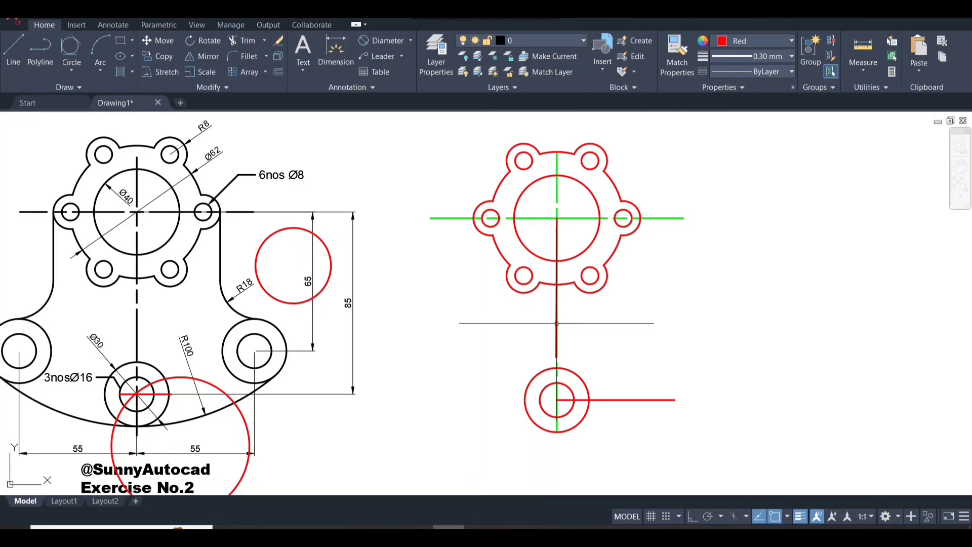
- Move the horizontal 55 line from the lower boss's centre to the lower end of the 65 line
click(630, 392)
click(605, 423)
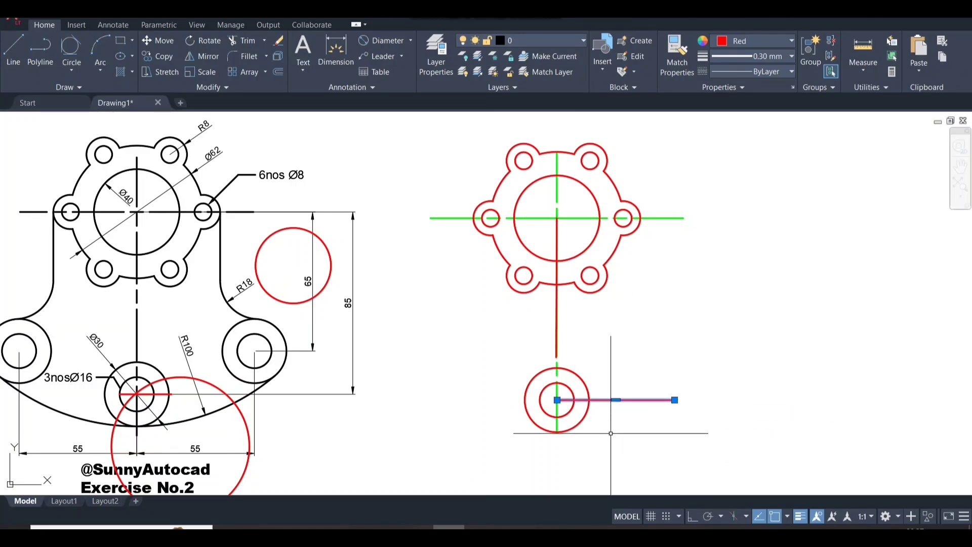
key(Return)
click(558, 401)
click(557, 357)
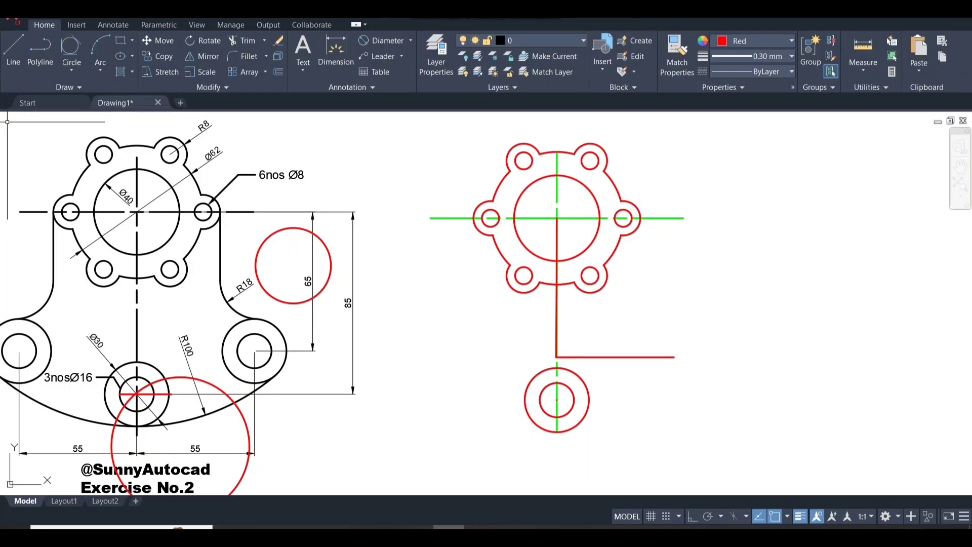
- Draw a 30 diameter circle centred on the right end of the horizontal 55 line
key(Return)
click(674, 357)
text(d)
key(Return)
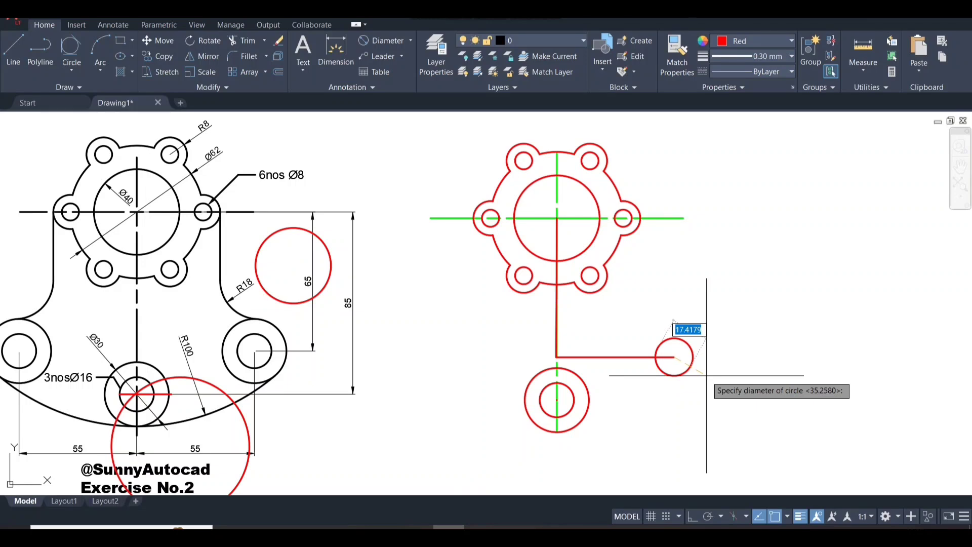
text(30)
key(Return)
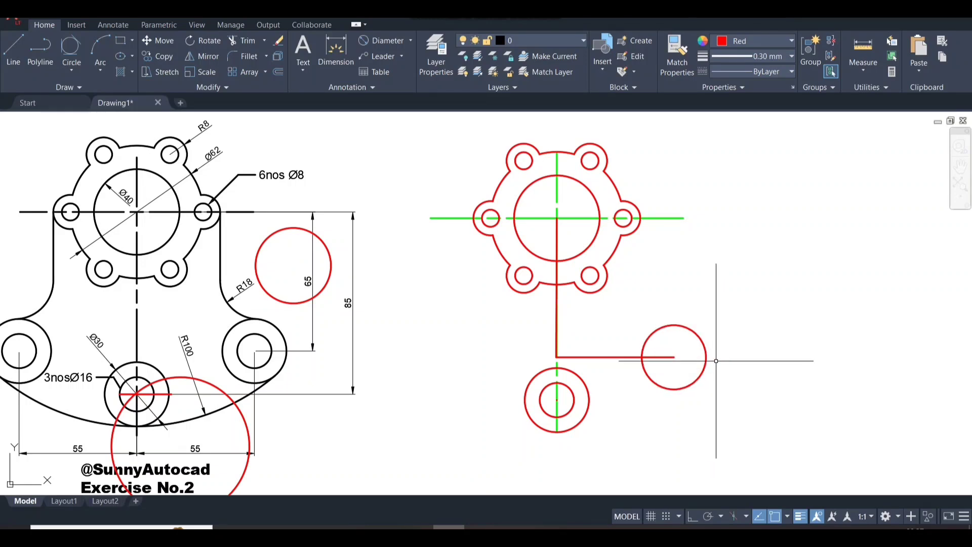
- Try to draw a circle of radius 16 concentric with the right 30 diameter circle
key(BackSpace)
key(Return)
click(674, 358)
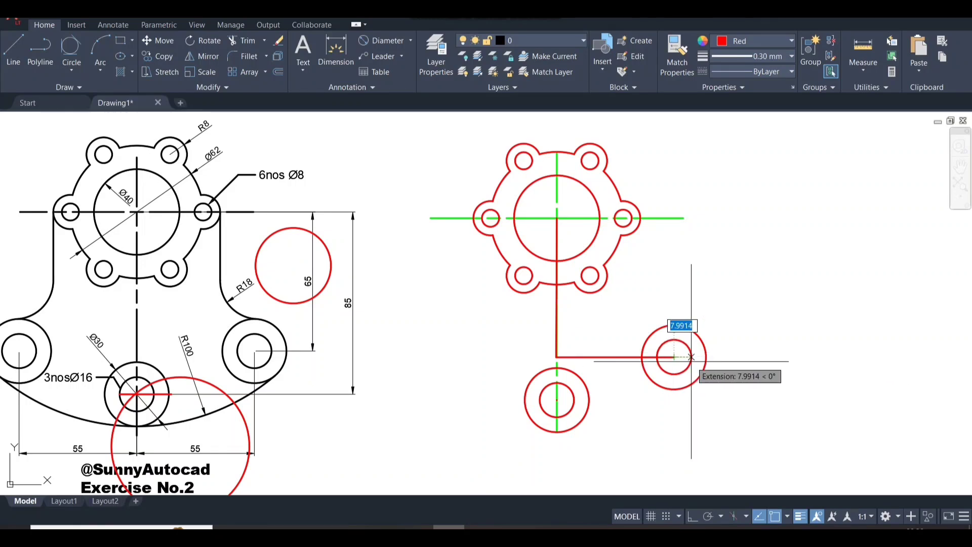
text(16)
key(Return)
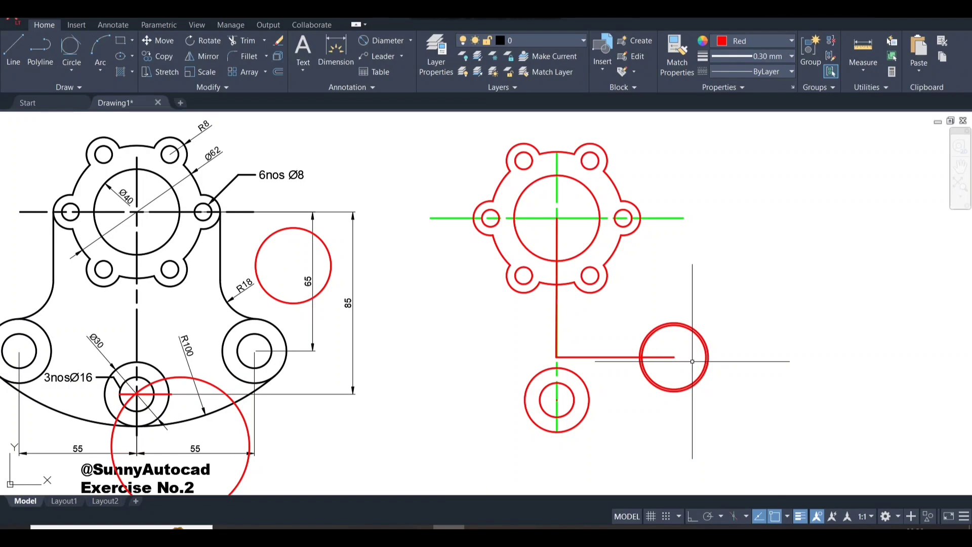
- Draw a 16 diameter hole circle concentric with the right 30 diameter circle
text(c)
key(Return)
click(678, 356)
scroll(679, 356, up, 2)
text(d)
key(Return)
text(16)
key(Return)
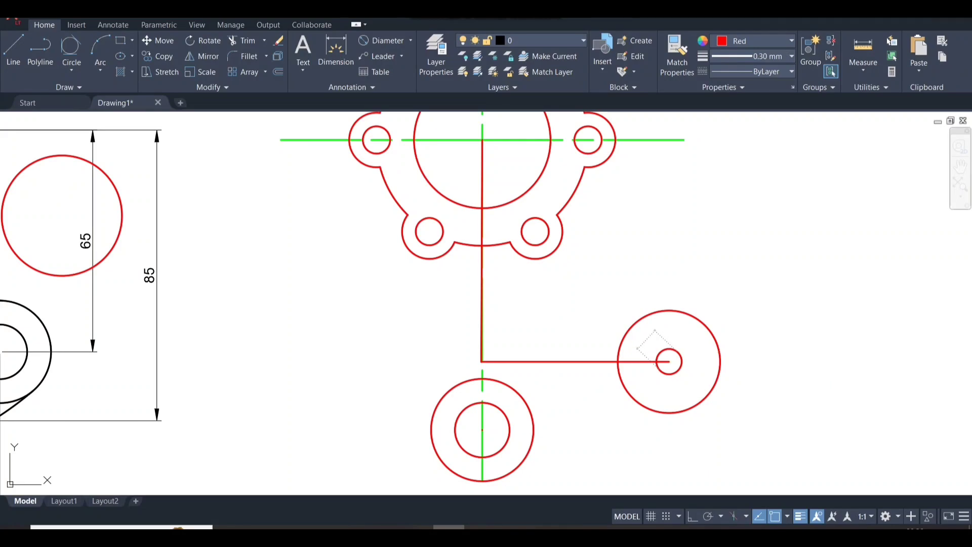
- Delete the two red marker circles beside the R18 dimension and over the 55 dimension of the reference drawing
scroll(677, 348, down, 4)
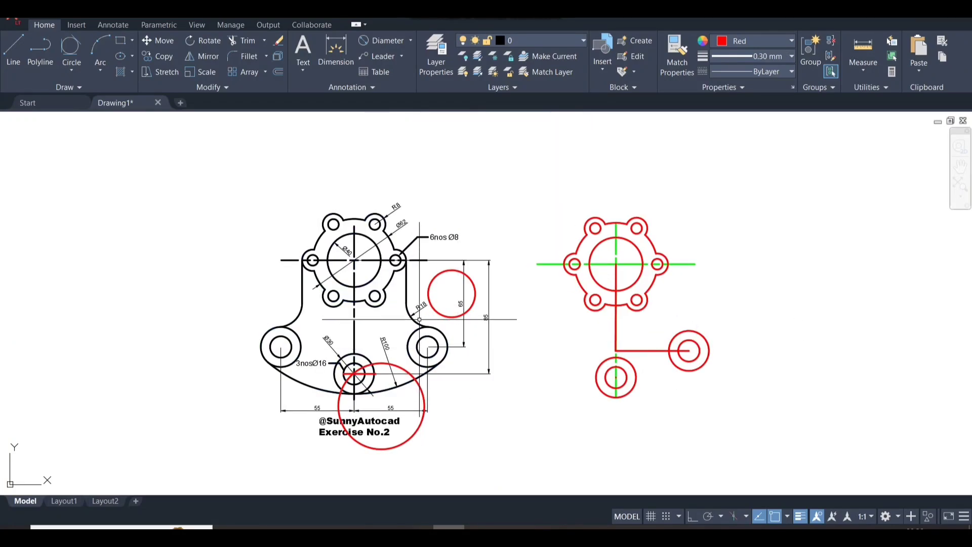
scroll(418, 307, up, 2)
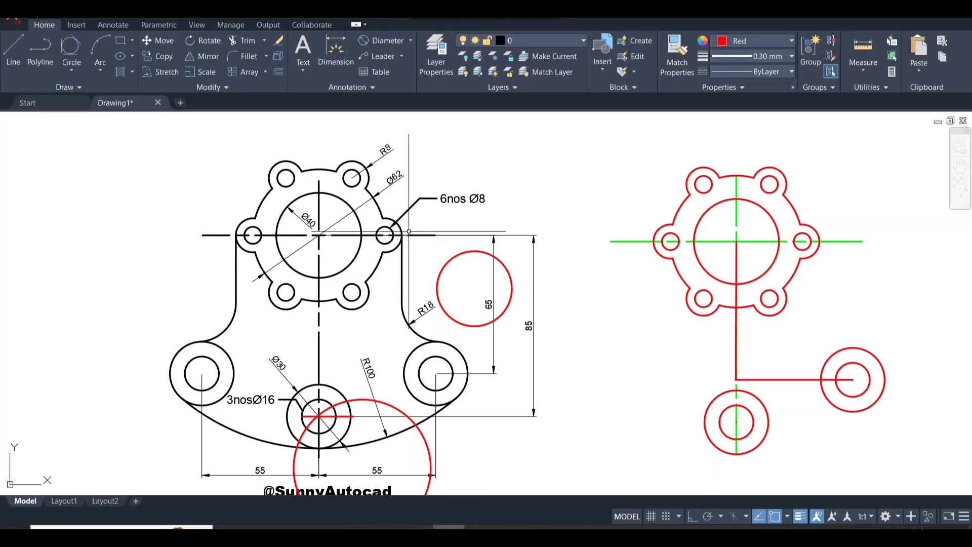
middle_drag(446, 270, 370, 269)
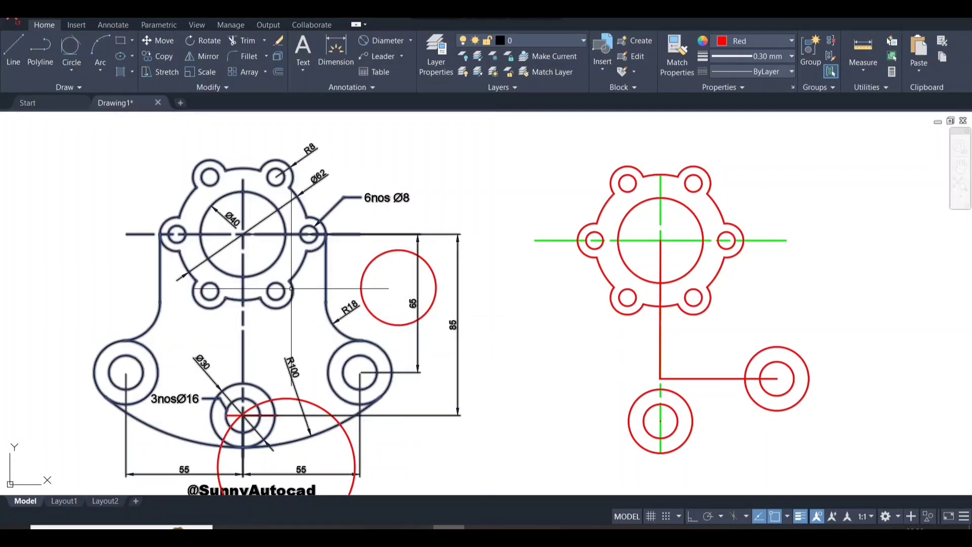
click(367, 271)
key(Delete)
click(334, 418)
key(Delete)
middle_drag(354, 353, 356, 354)
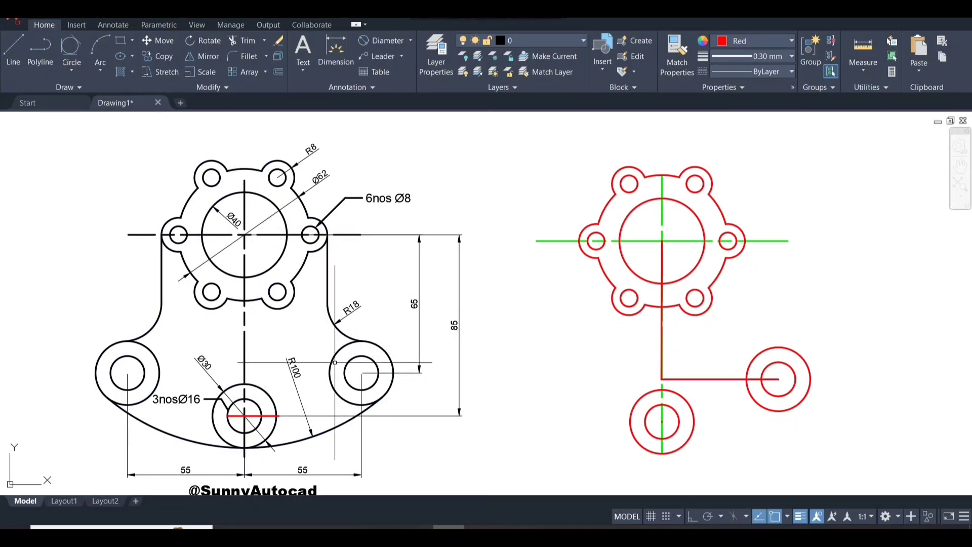
click(13, 50)
click(746, 241)
click(751, 357)
key(Return)
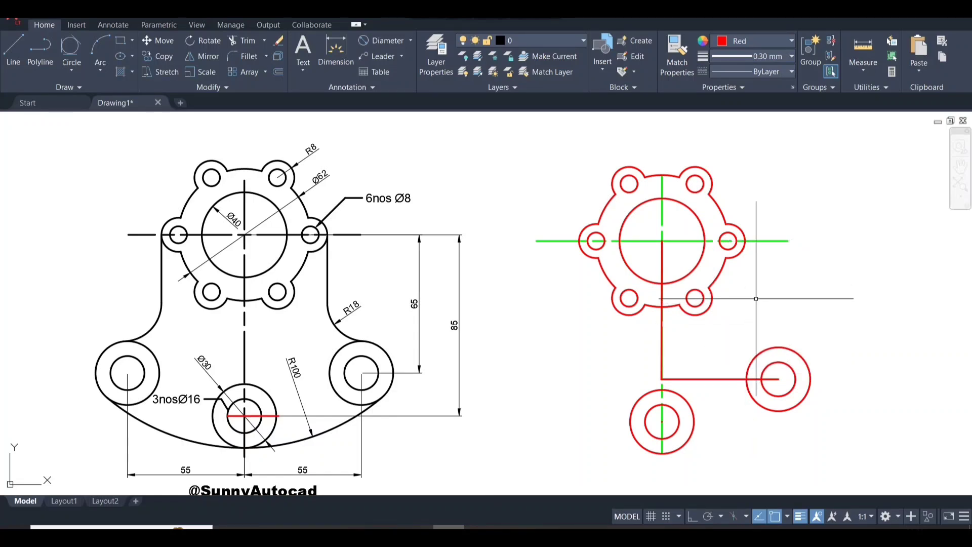
- Draw a vertical line with Ortho on from the outer edge of the ring's right lug down to beside the right boss
key(space)
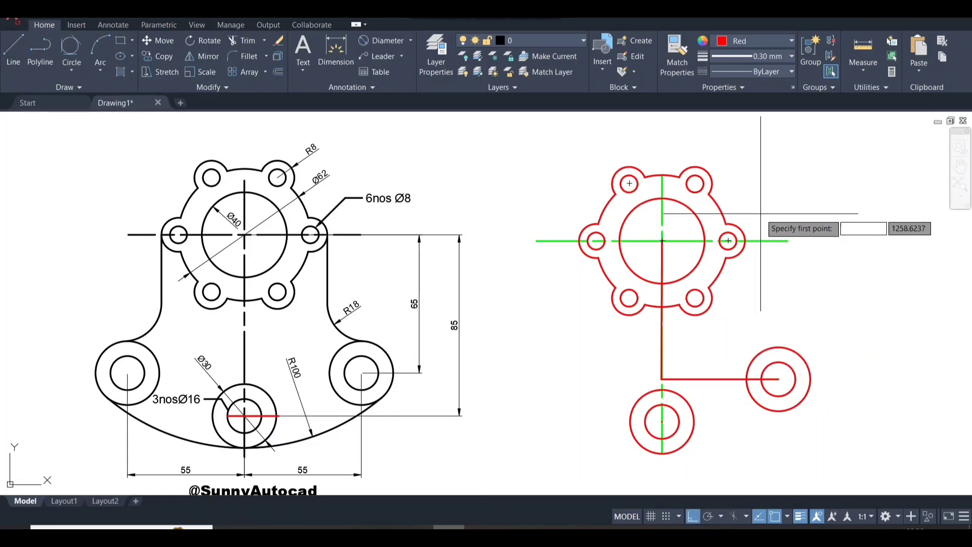
click(745, 241)
click(747, 351)
key(Return)
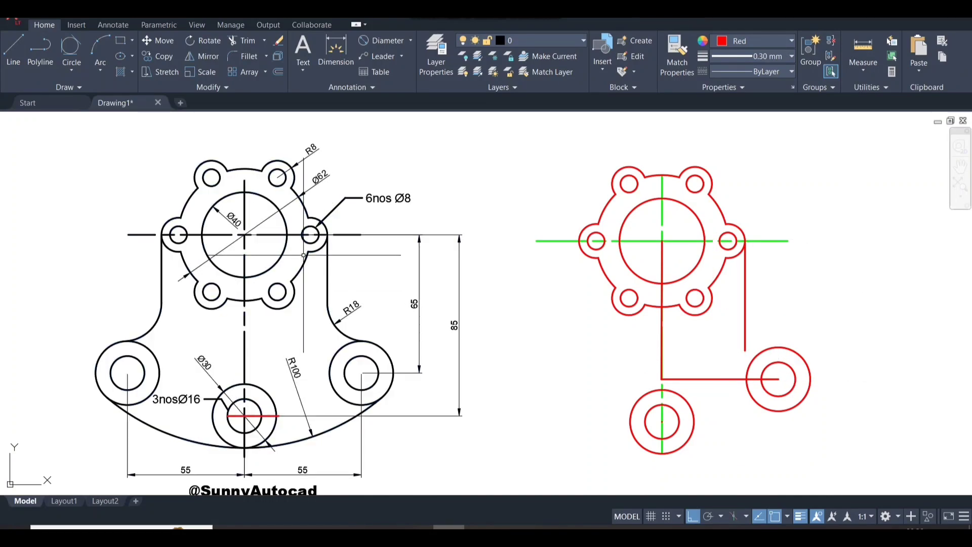
- Draw a marker circle of about 6.5 radius around the R18 dimension of the reference drawing
text(c)
key(space)
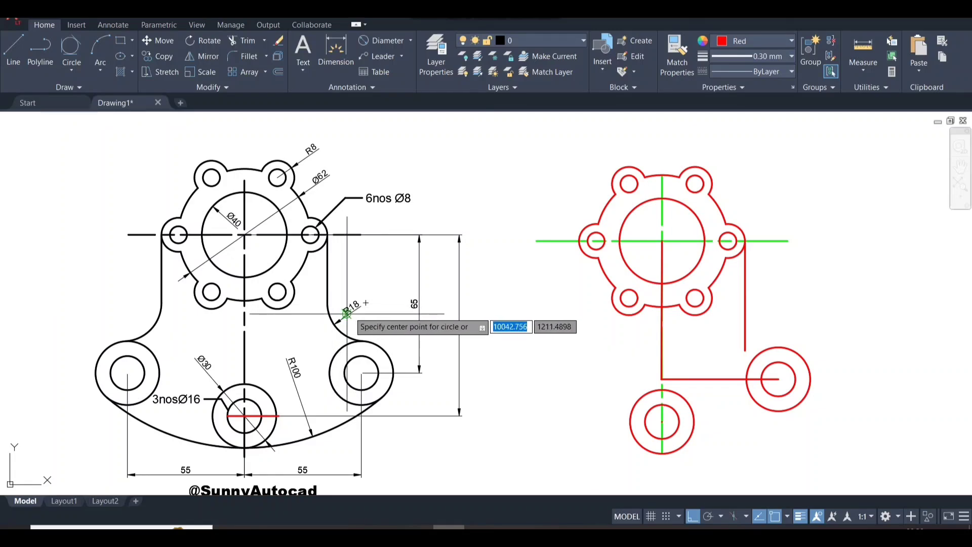
scroll(358, 307, up, 2)
click(352, 307)
click(364, 316)
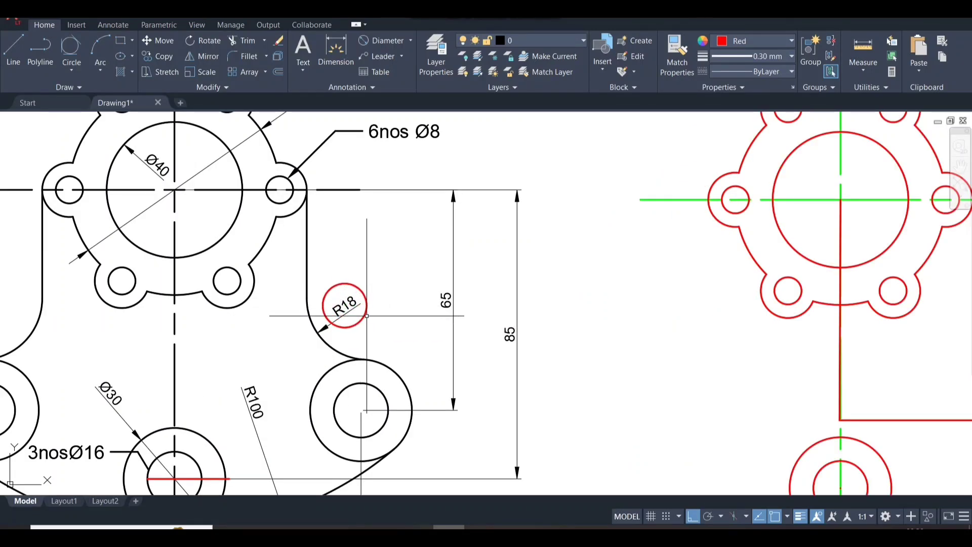
- Draw a radius 18 circle tangent to the right vertical line and the right boss's 30 diameter circle
scroll(355, 298, down, 2)
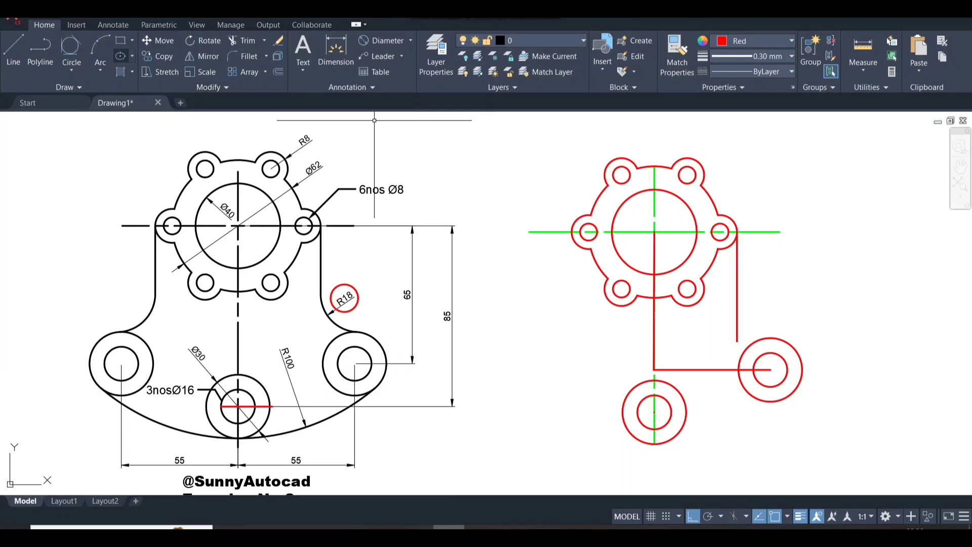
click(71, 70)
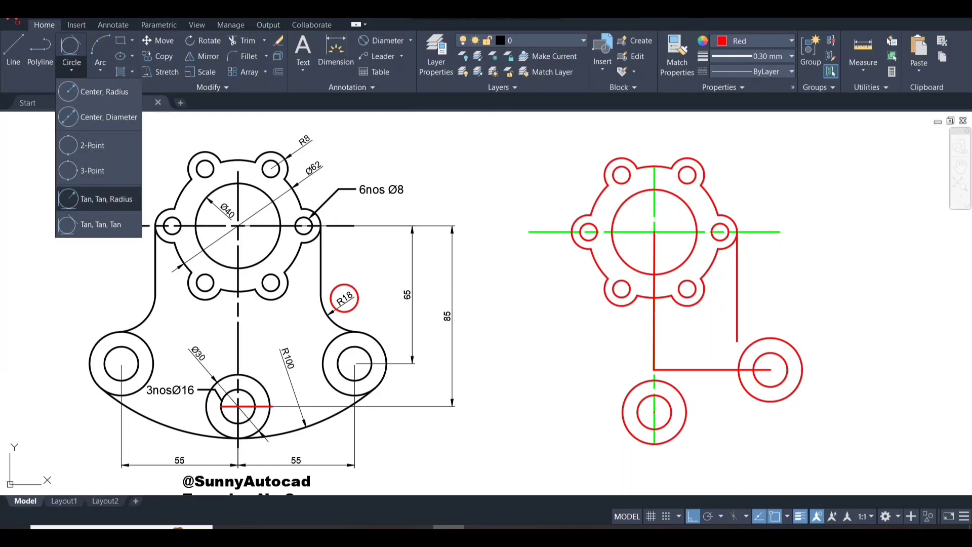
click(91, 199)
click(737, 298)
click(773, 338)
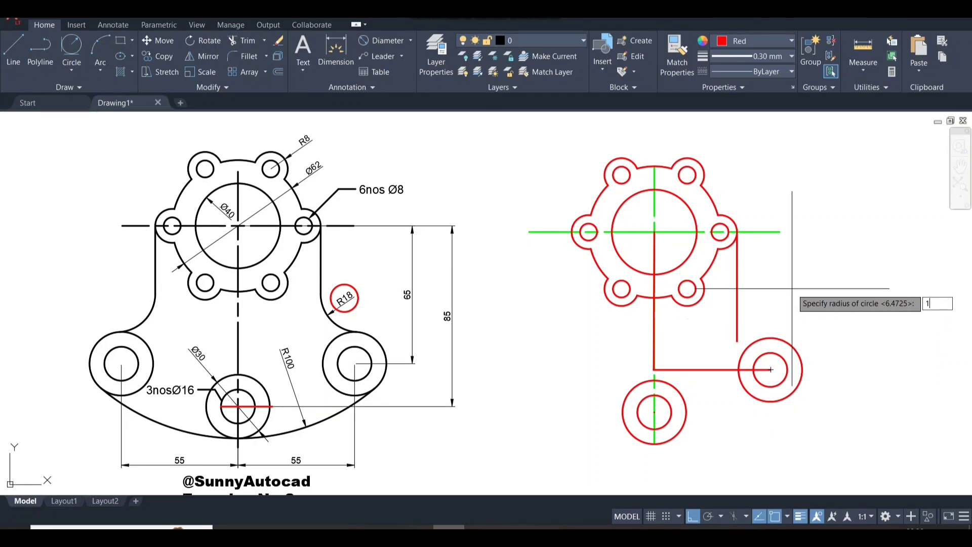
key(Return)
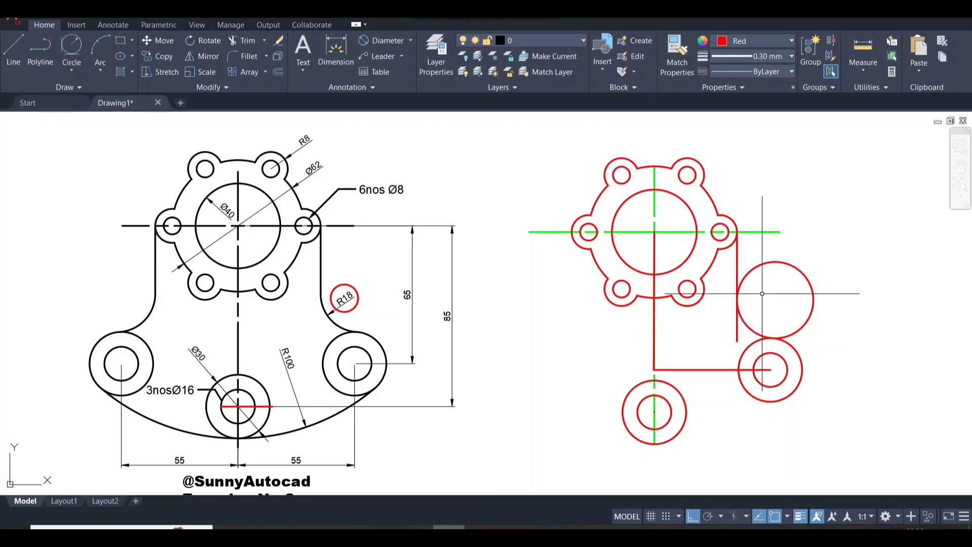
- Trim the radius 18 circle to the fillet arc and remove the vertical line's excess below the tangent point
text(tr)
key(Return)
drag(770, 288, 780, 236)
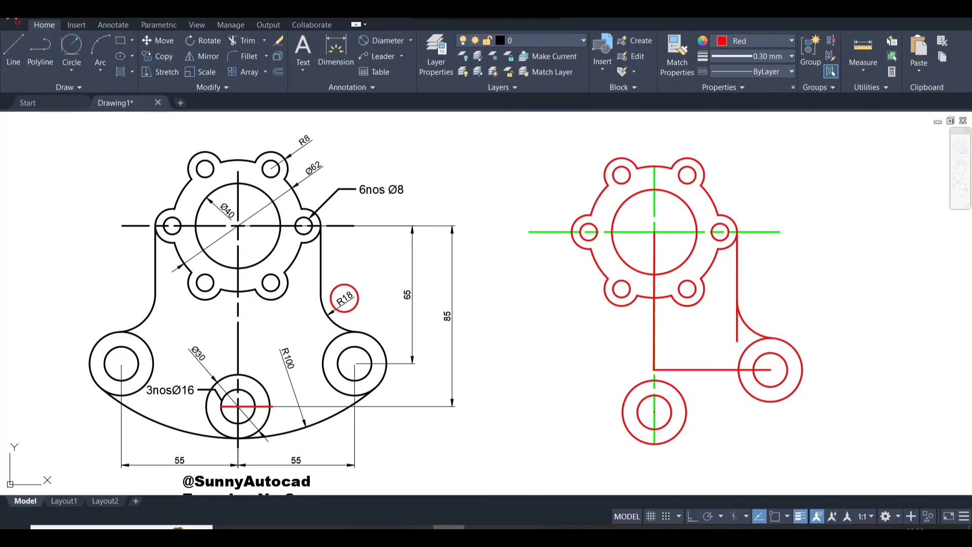
click(737, 332)
key(Return)
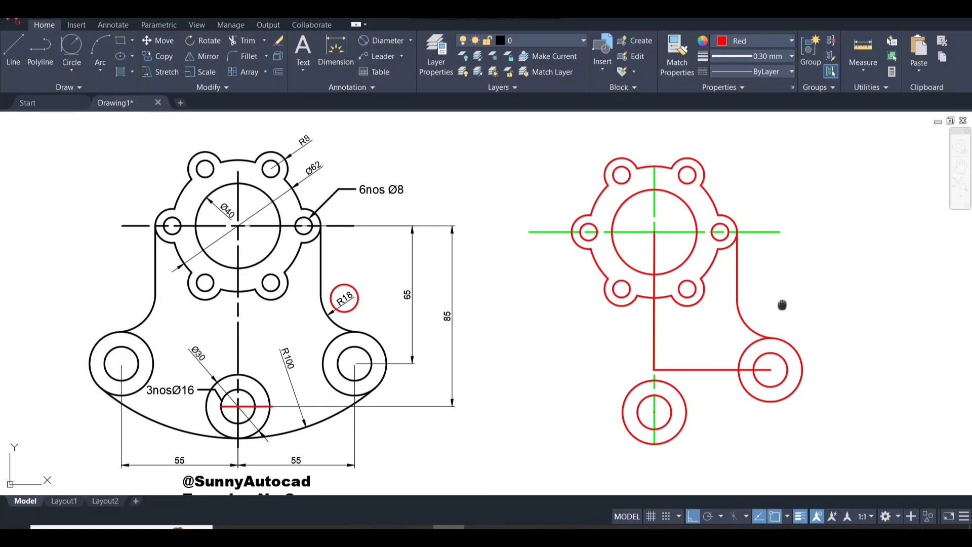
- Draw a marker rectangle around the reference drawing's left outer boss and side arc, and delete it
middle_drag(782, 303, 768, 298)
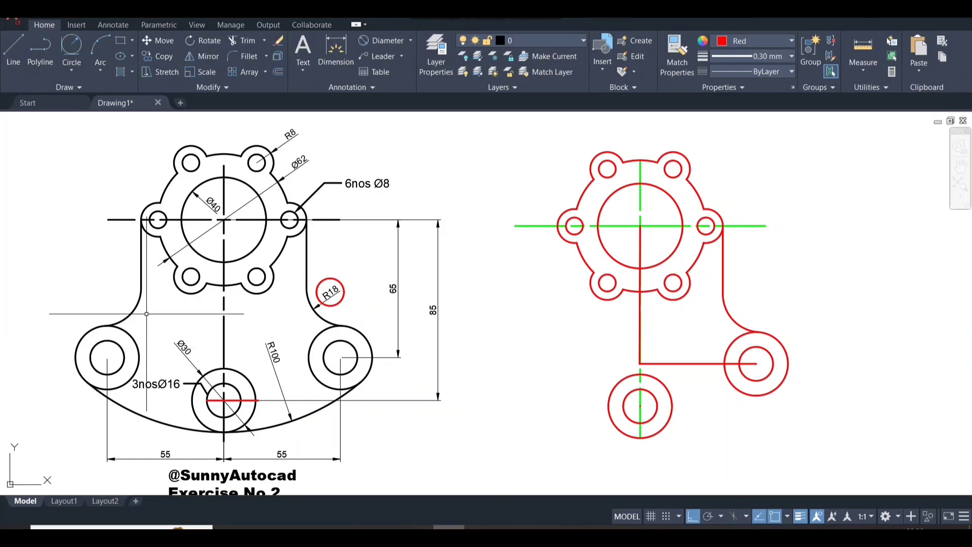
click(71, 48)
click(120, 40)
click(4, 255)
click(153, 399)
click(153, 355)
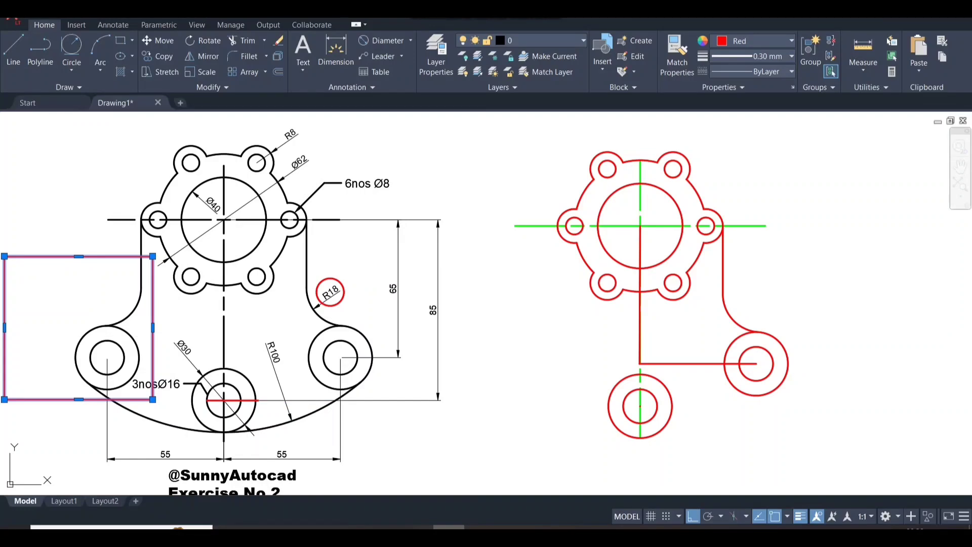
key(Delete)
- Mirror the right boss circles, radius 18 arc and vertical line about the vertical centreline, keeping the source objects
click(803, 289)
click(733, 351)
click(759, 265)
click(722, 299)
text(mi)
key(Return)
click(640, 405)
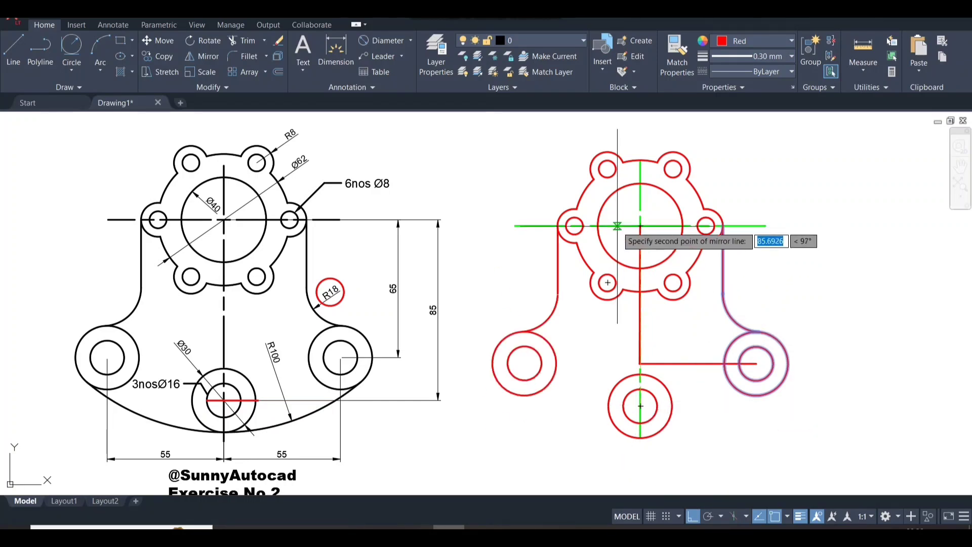
click(640, 226)
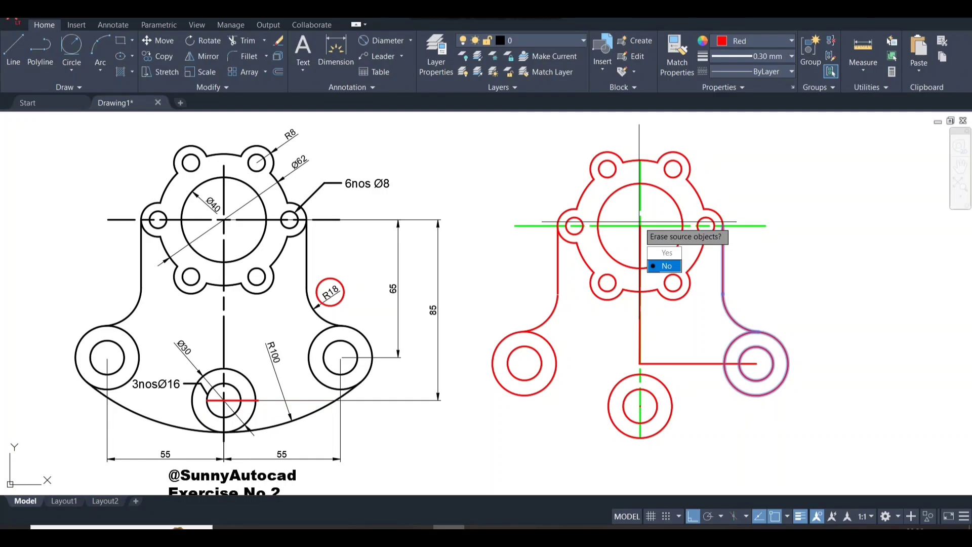
key(Return)
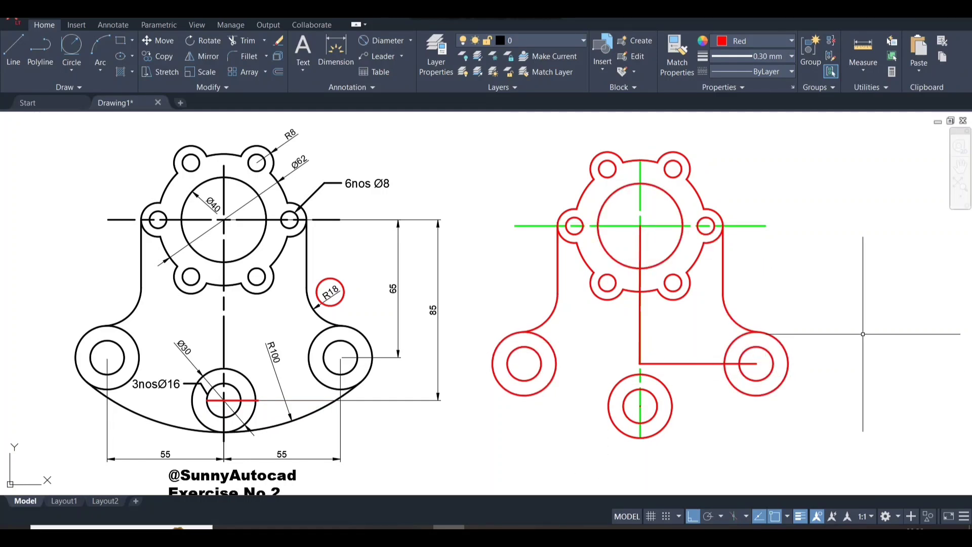
- Delete the vertical 65 and horizontal 55 construction lines
click(648, 363)
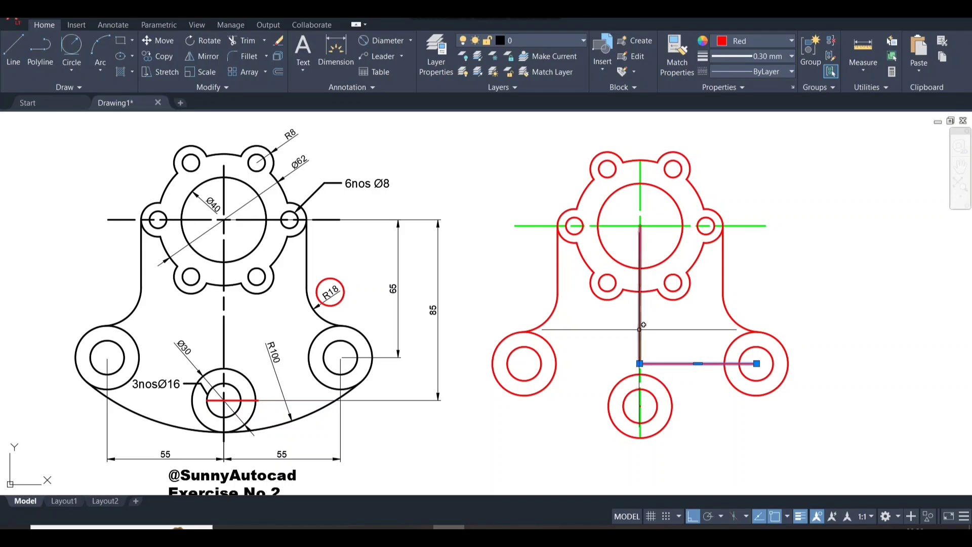
key(Delete)
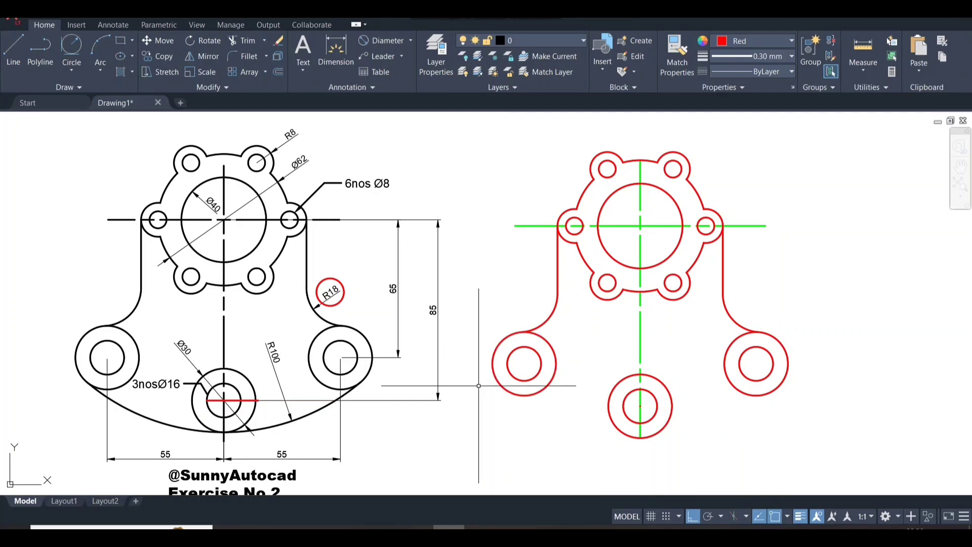
- Draw a marker circle around the R100 dimension of the reference drawing
click(13, 50)
click(71, 50)
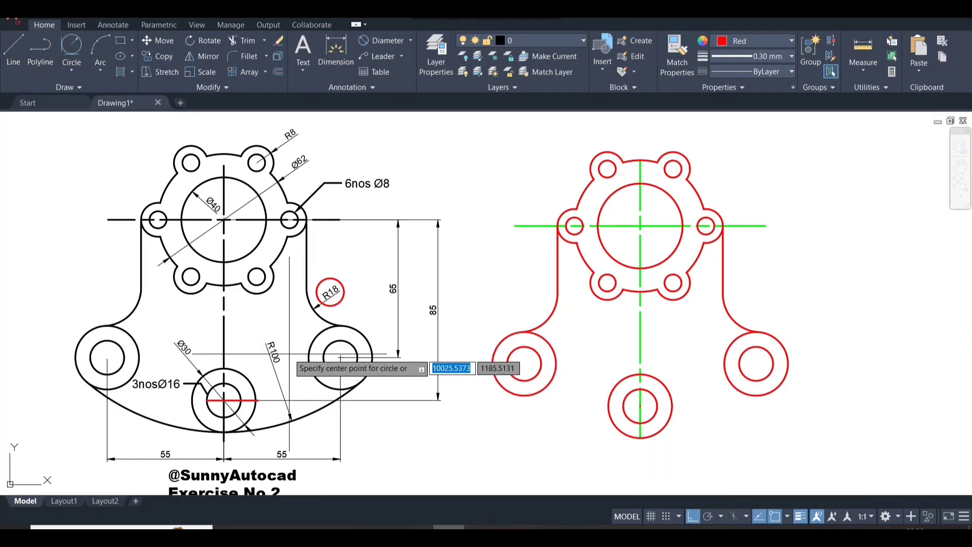
click(274, 355)
click(293, 357)
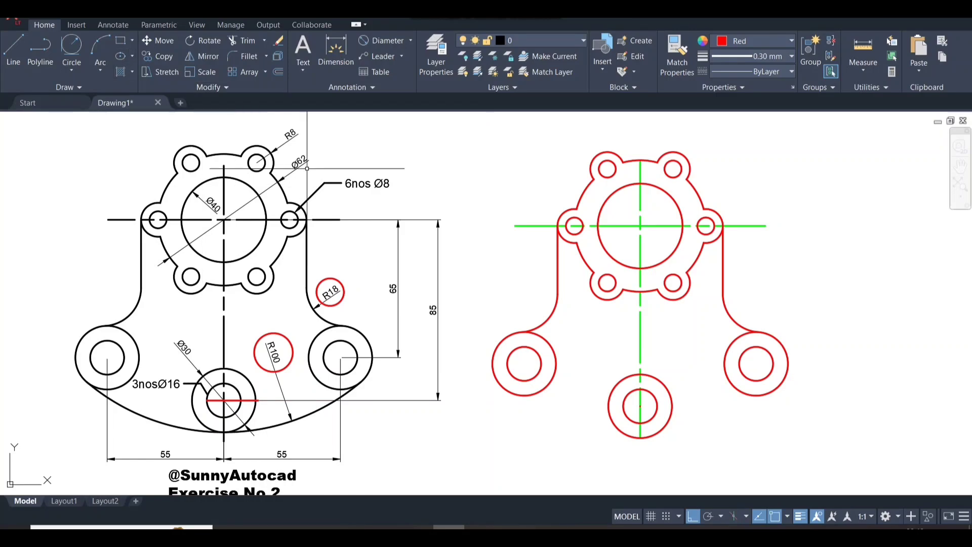
- Draw marker circles on the reference drawing where the R100 arc meets the right and left outer bosses
key(Return)
click(361, 381)
click(341, 368)
key(Return)
click(112, 389)
click(112, 389)
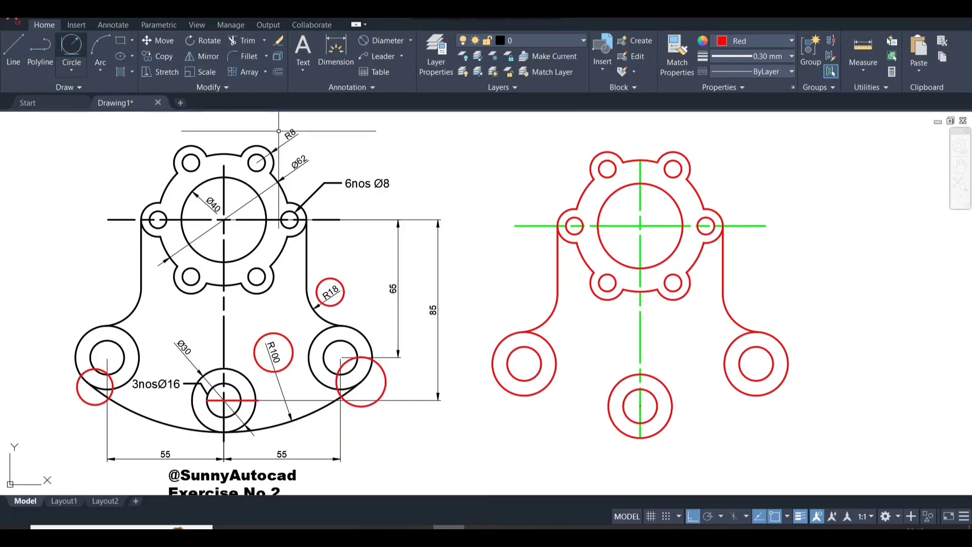
- Draw a circle of radius 100 tangent to the outer circles of the left and right bosses
click(71, 47)
click(71, 70)
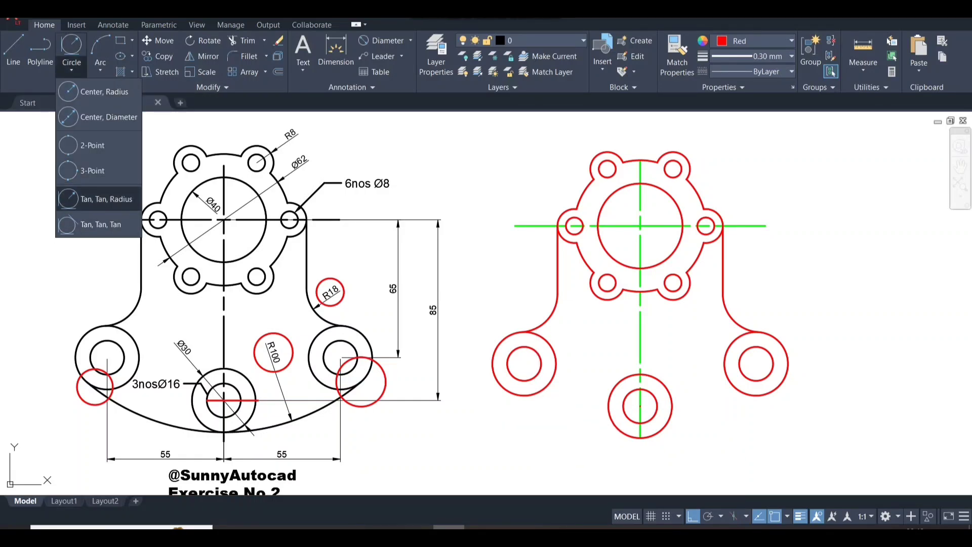
click(96, 198)
click(506, 393)
click(766, 393)
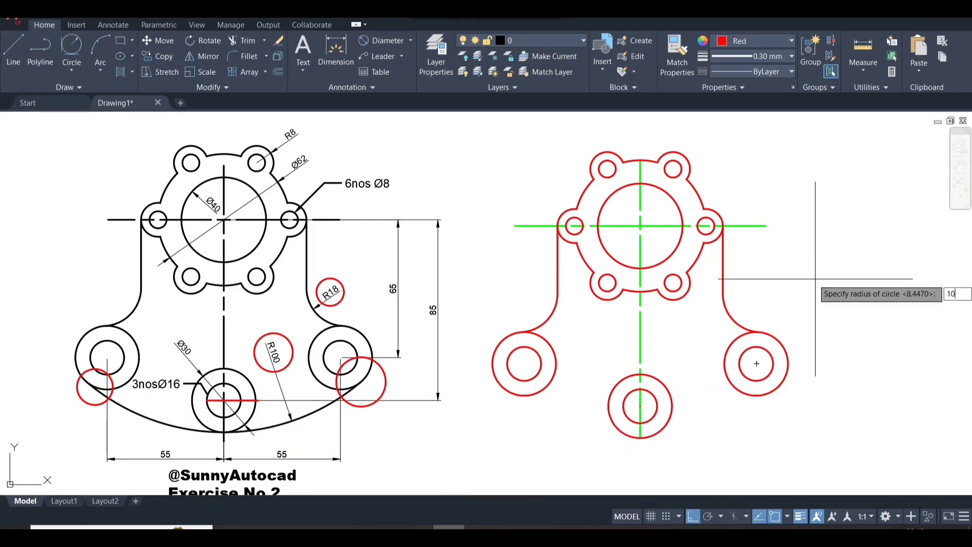
text(100)
key(Return)
- Trim the radius 100 circle so that only the lower arc between the two outer bosses remains
middle_drag(682, 286, 645, 314)
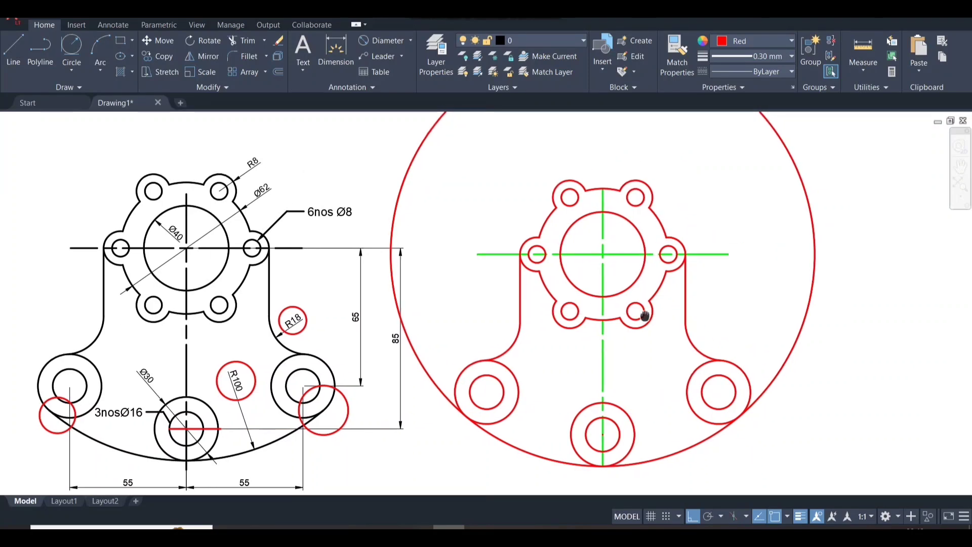
text(tr)
key(Return)
click(816, 275)
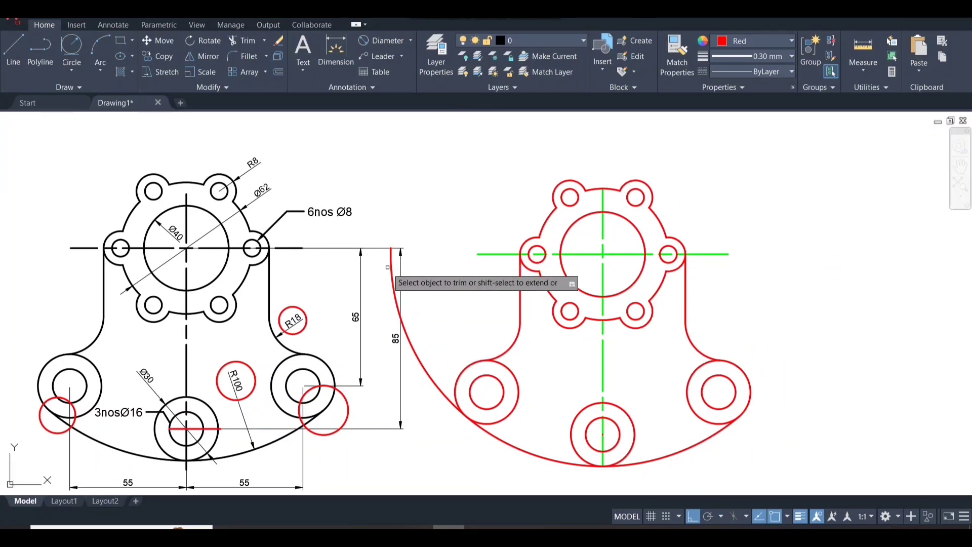
click(407, 333)
key(Escape)
- Delete the red marker circles and marker line from the reference drawing
mouse_move(446, 299)
middle_down()
mouse_move(432, 277)
mouse_move(427, 282)
middle_up()
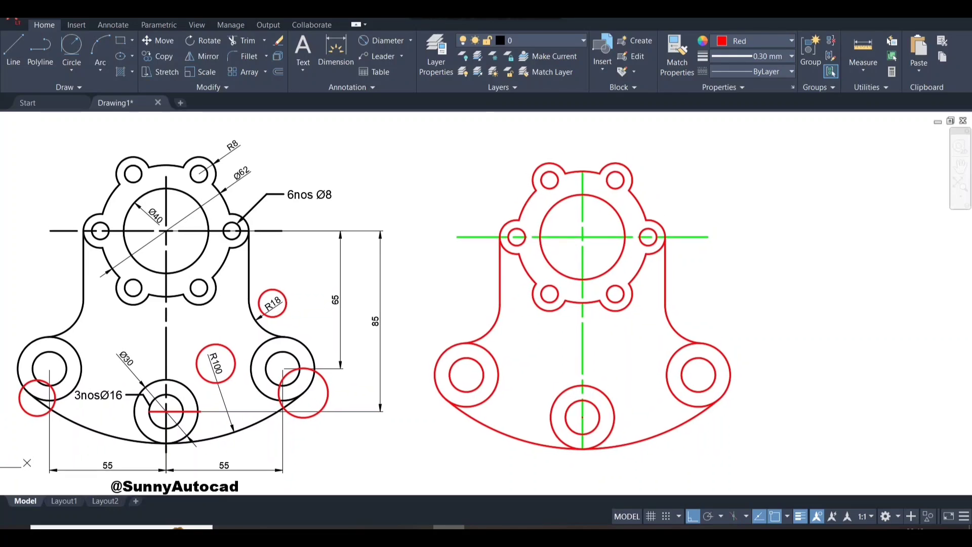
mouse_move(628, 331)
middle_down()
mouse_move(639, 334)
mouse_move(645, 300)
mouse_move(635, 312)
middle_up()
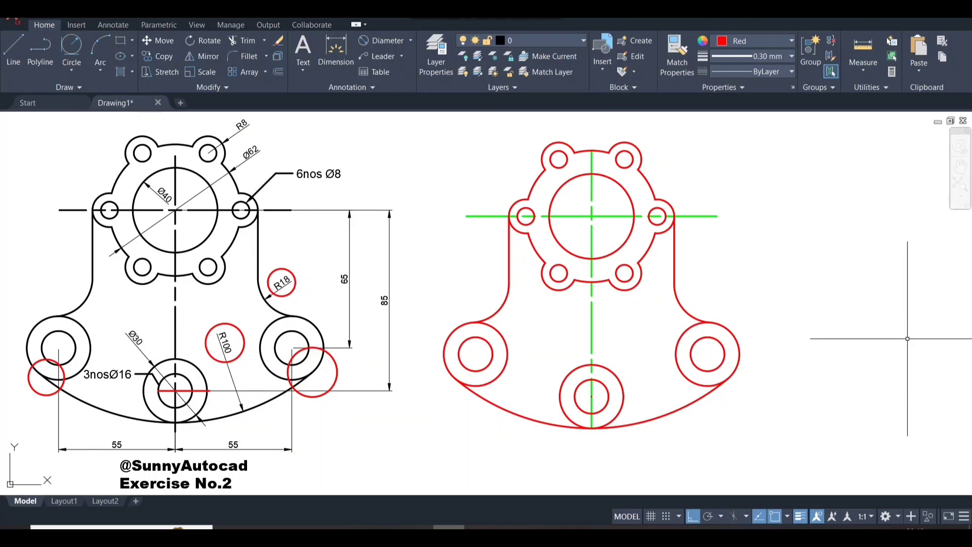
mouse_move(813, 289)
middle_down()
mouse_move(764, 273)
mouse_move(816, 306)
mouse_move(804, 292)
middle_up()
click(5, 221)
click(380, 458)
key(Delete)
- Add diameter dimensions to the central bore circle and to the flange's outer arc in the redrawn bracket
middle_drag(360, 383, 353, 379)
middle_drag(409, 328, 413, 335)
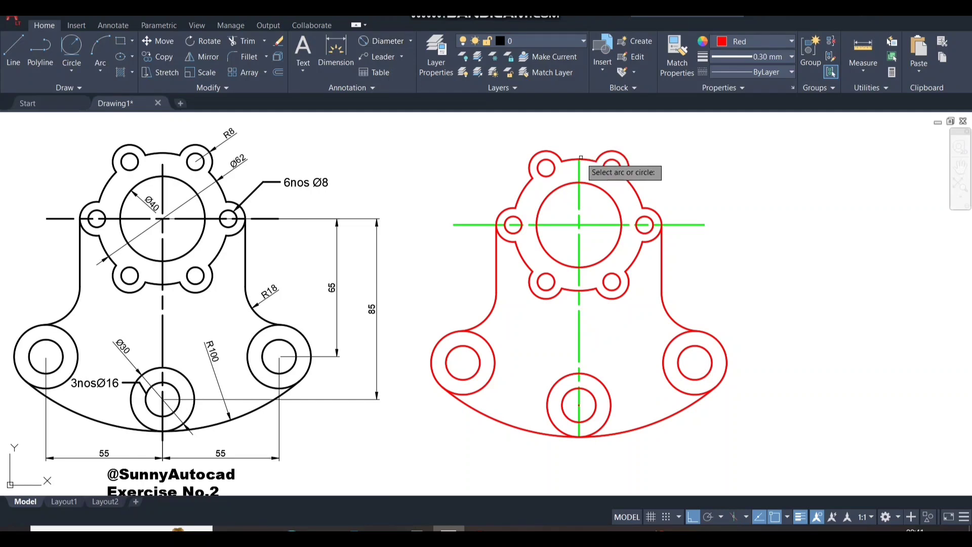
click(547, 195)
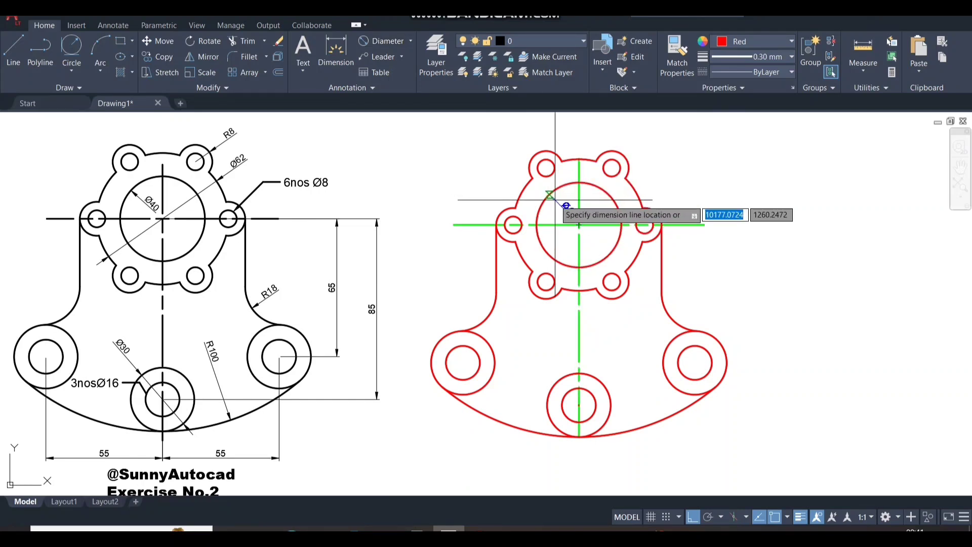
click(566, 210)
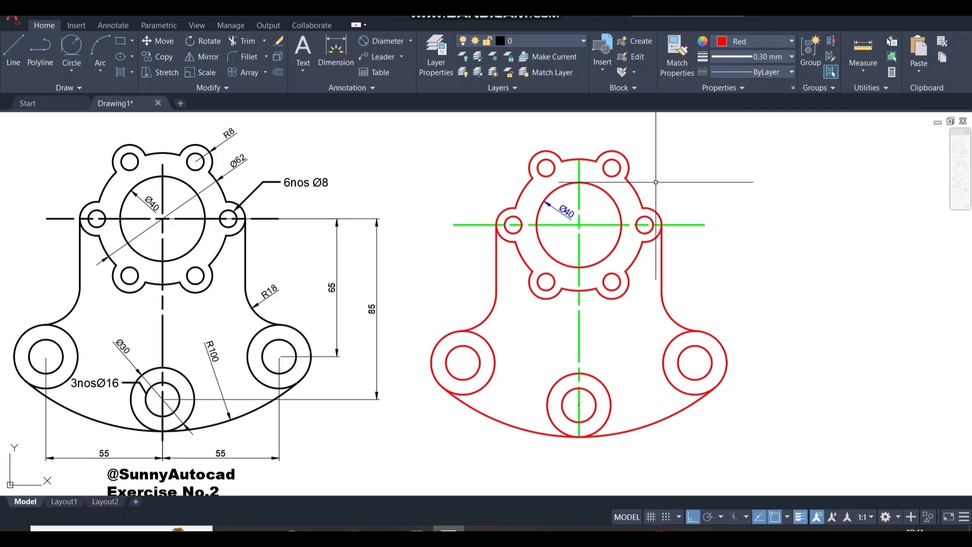
key(Return)
click(646, 205)
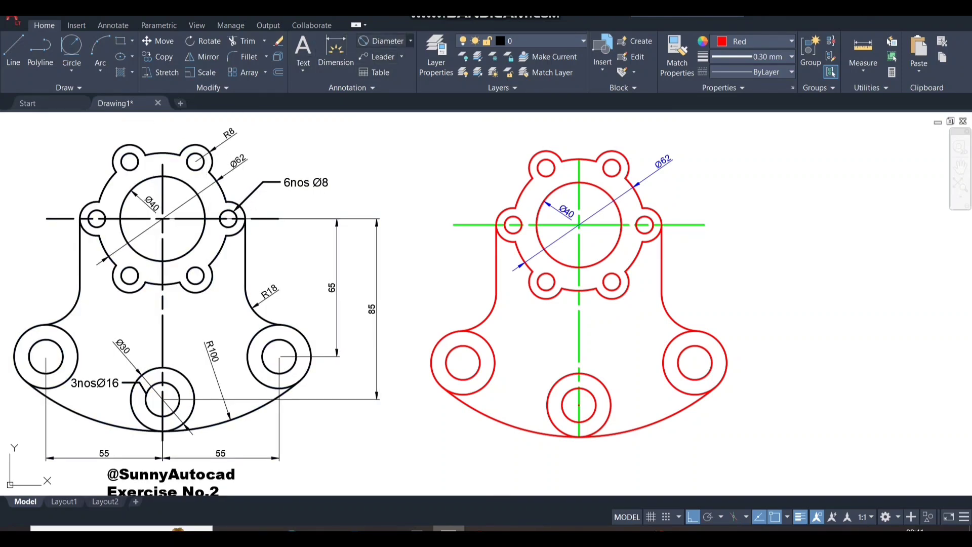
- Add a radius dimension to the outer arc of the flange's upper-right lobe
click(410, 41)
click(390, 164)
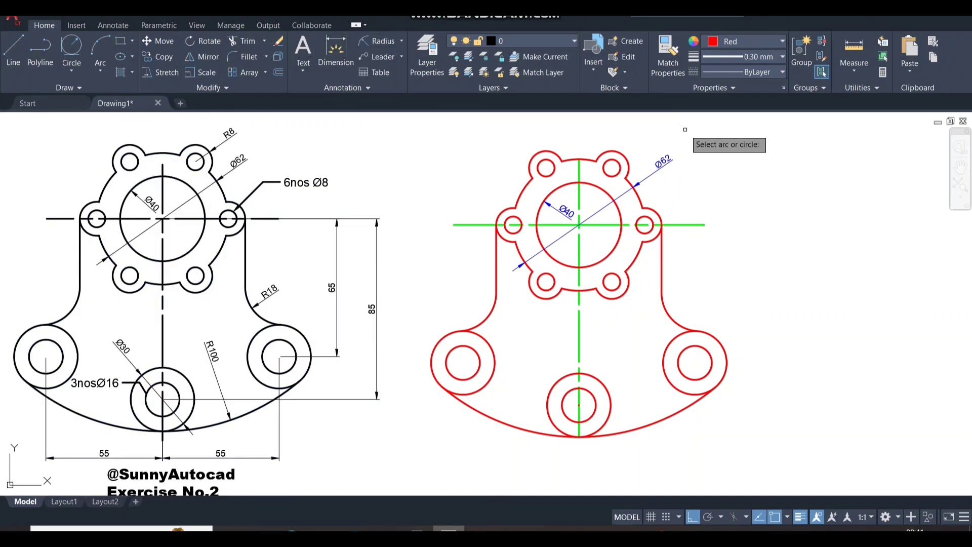
click(628, 153)
click(652, 140)
- Add a leader reading "6NOS Ø8" to the small hole in the flange's right lobe
middle_drag(759, 218, 737, 219)
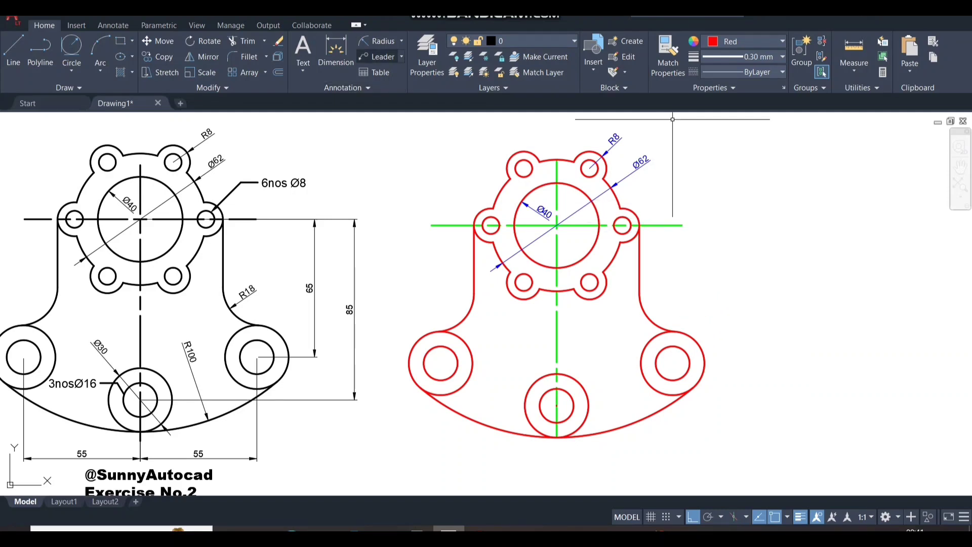
click(381, 57)
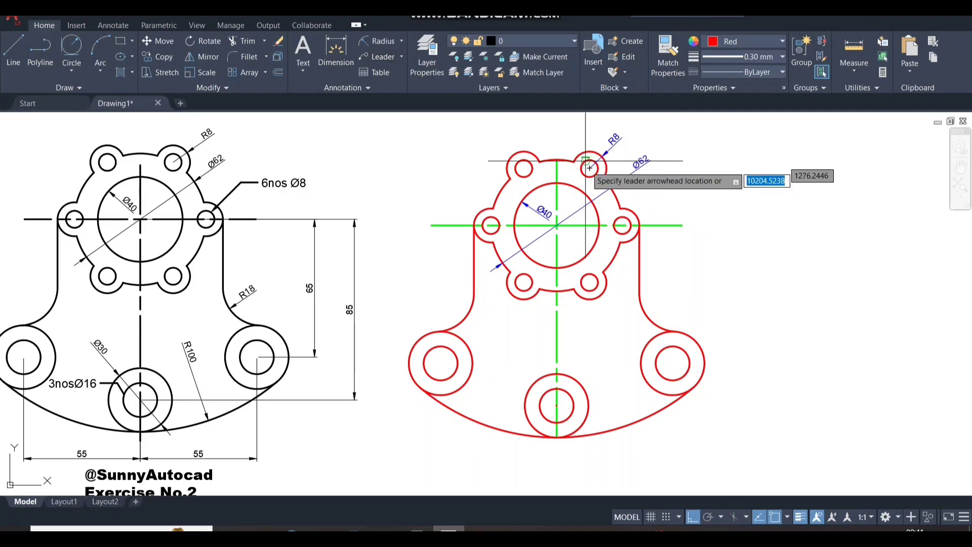
click(628, 217)
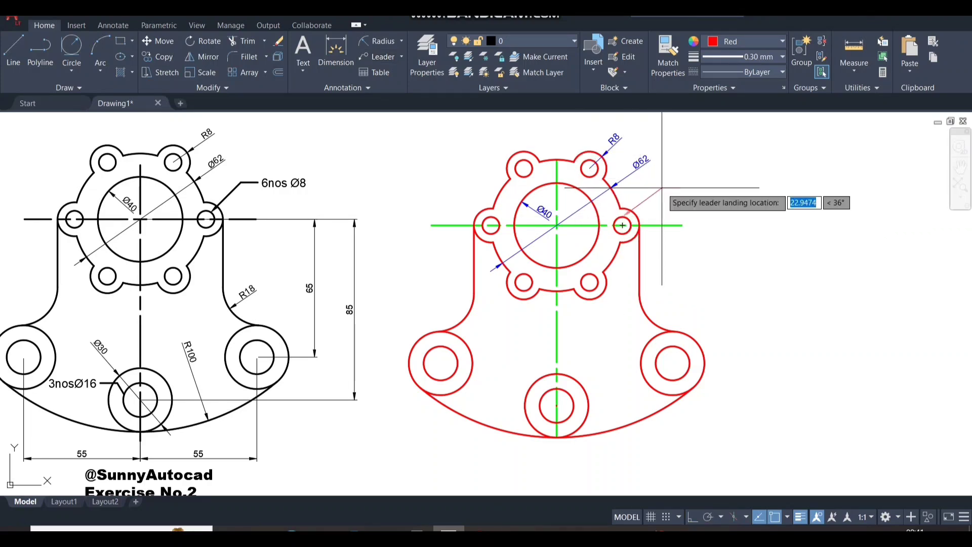
click(662, 188)
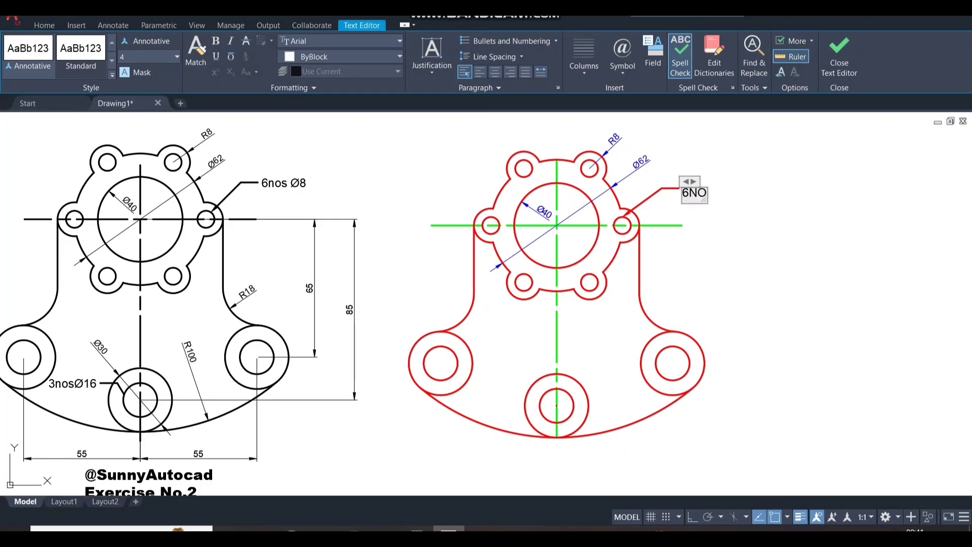
text(6NOS)
click(623, 56)
click(633, 113)
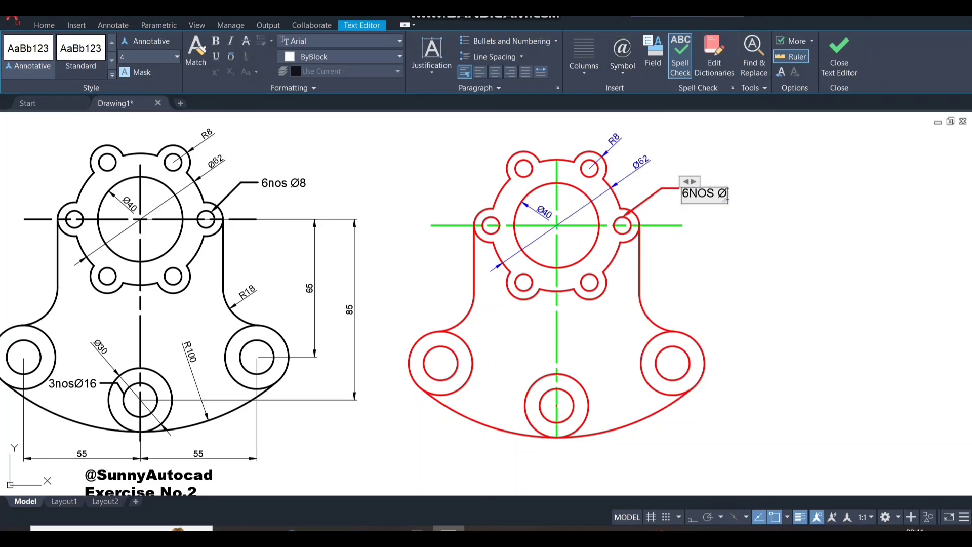
click(814, 257)
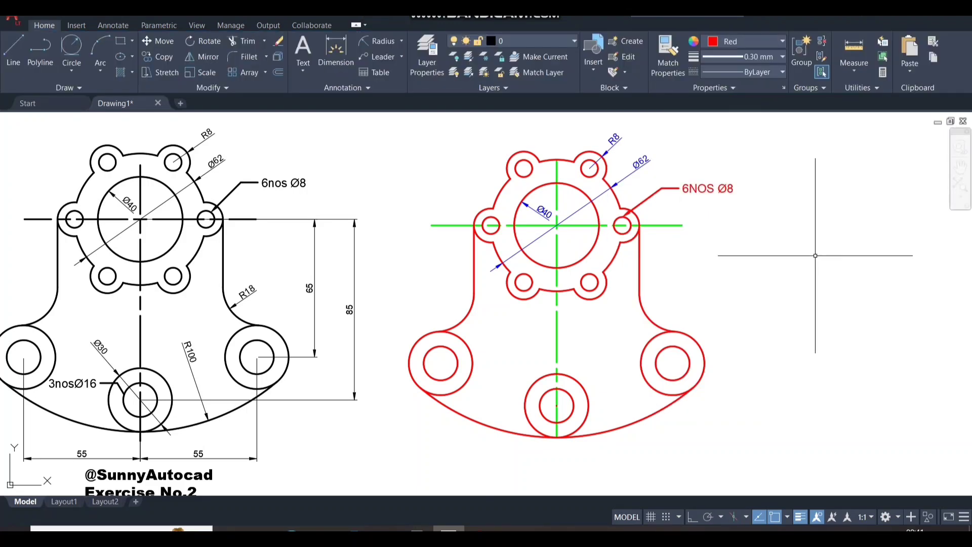
text(MA)
key(Return)
click(634, 171)
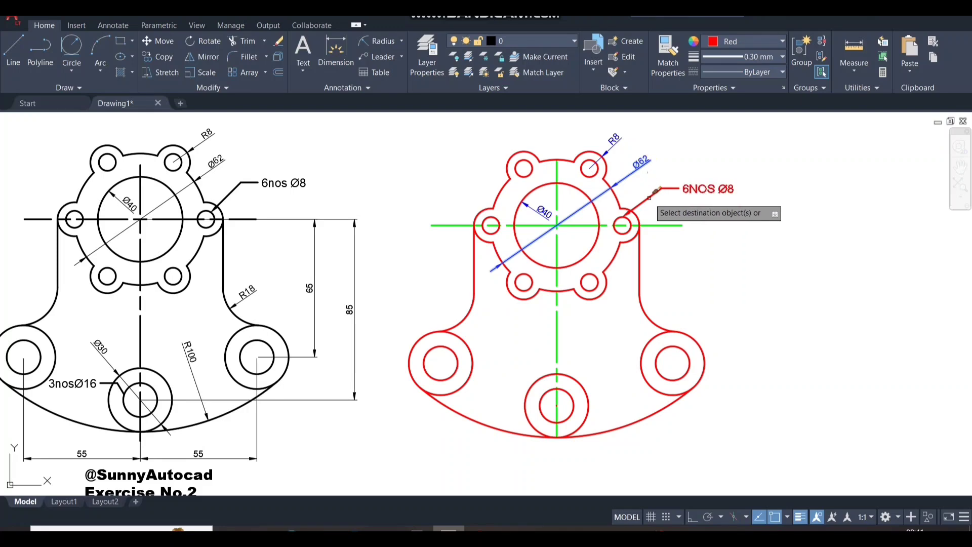
key(Escape)
- Change the colour of the 6NOS Ø8 leader to blue
click(752, 211)
click(668, 151)
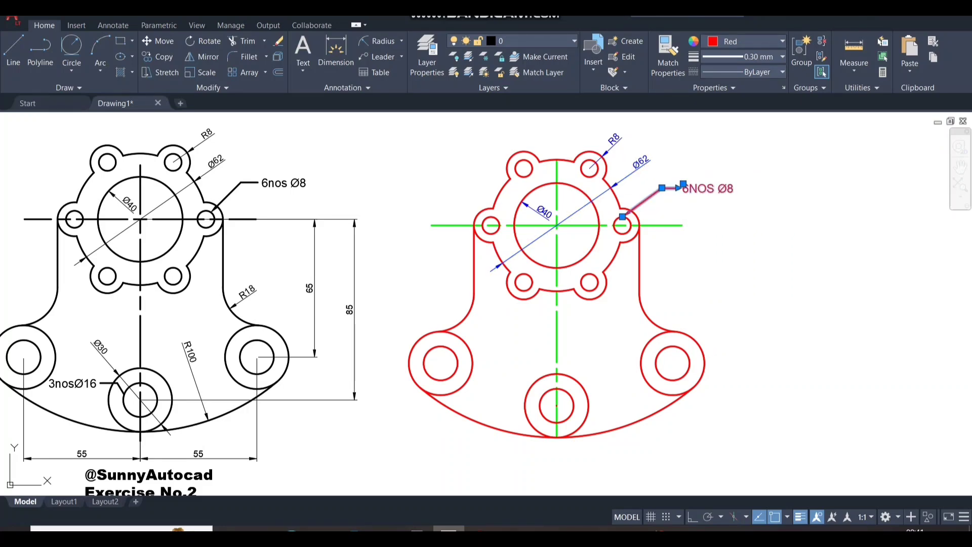
click(746, 41)
click(760, 170)
key(Escape)
- Add a radius dimension to the concave side arc above the right outer boss
mouse_move(760, 240)
middle_down()
mouse_move(885, 235)
mouse_move(744, 274)
middle_up()
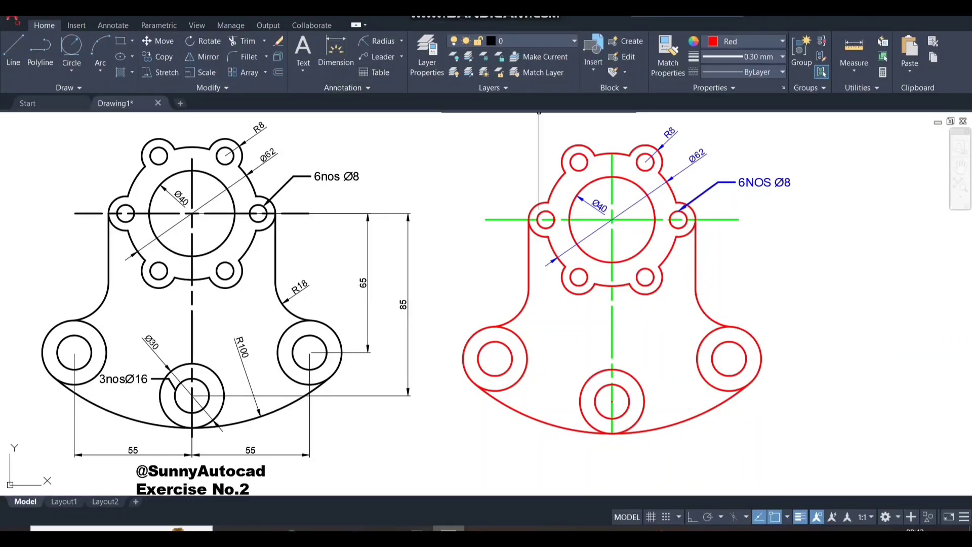
click(379, 41)
click(705, 307)
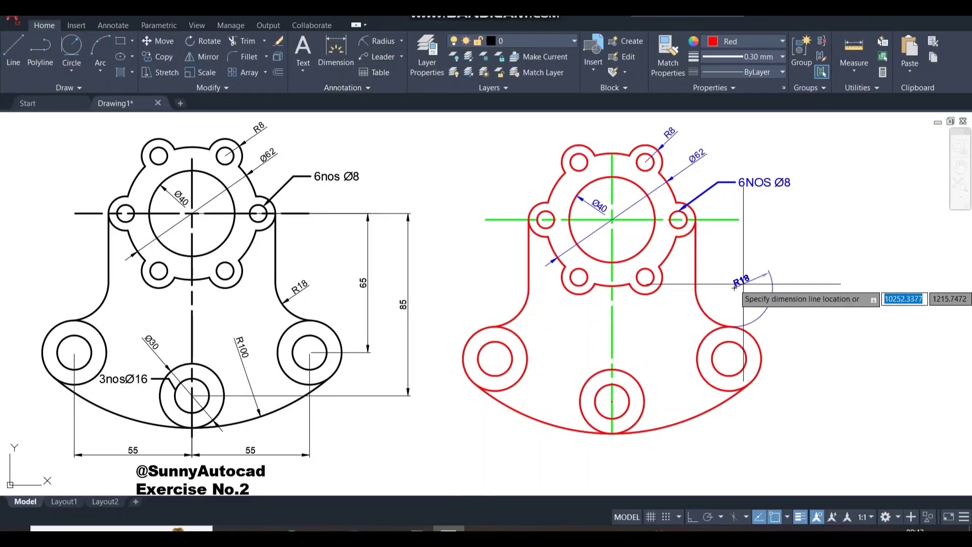
click(730, 290)
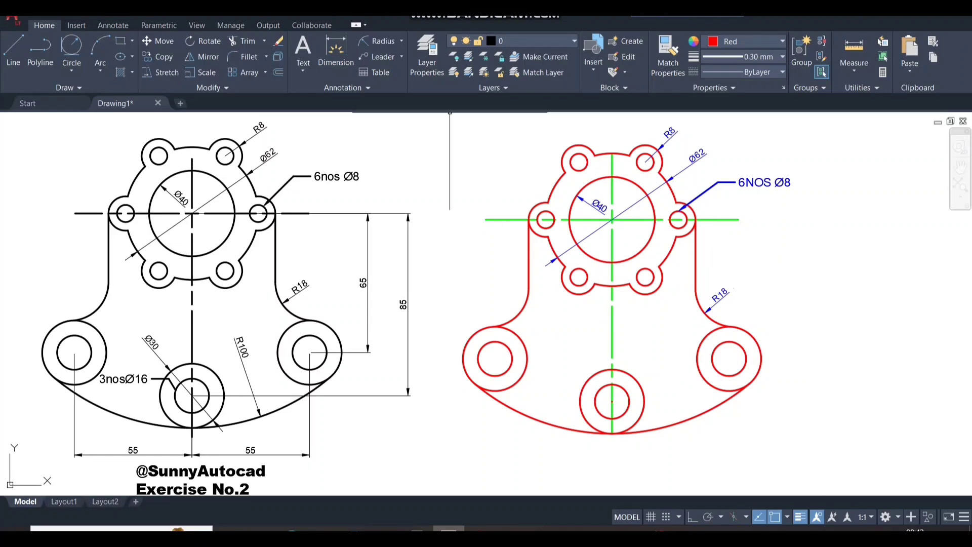
- Add a vertical linear dimension from the central bore's centre to the right outer boss's centre
click(401, 41)
click(380, 53)
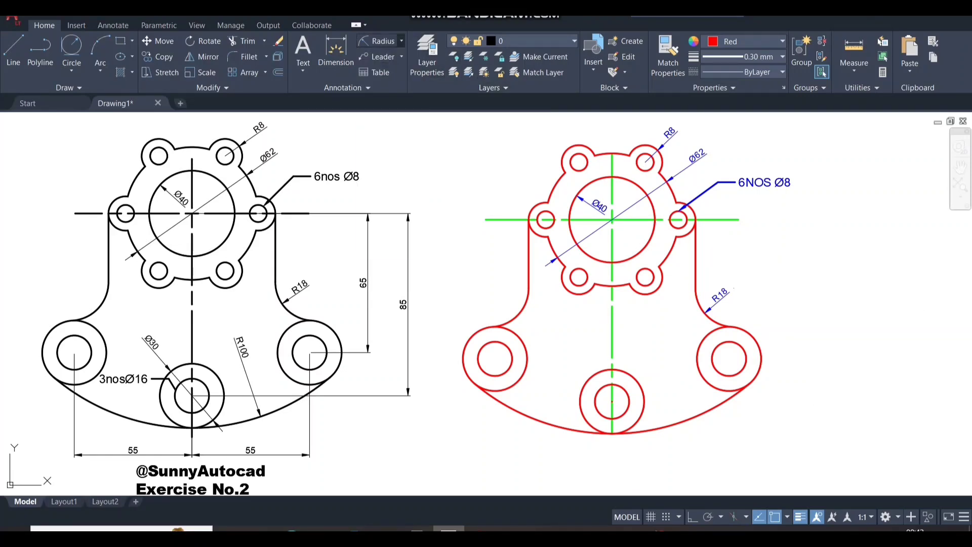
click(613, 219)
click(729, 359)
click(791, 314)
- Add a vertical linear dimension from the central bore's centre to the lower middle boss's centre, outside the first vertical dimension
middle_drag(844, 364, 802, 363)
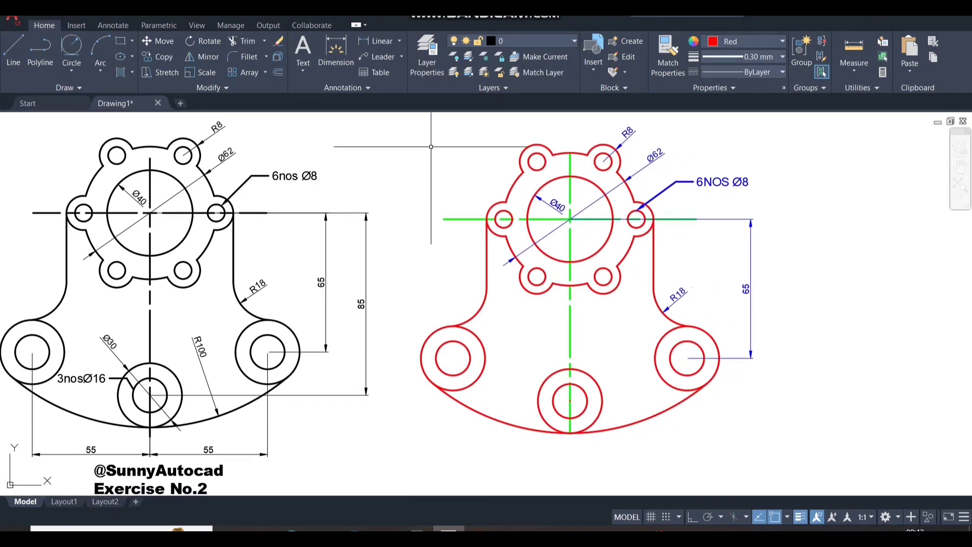
click(377, 41)
click(568, 220)
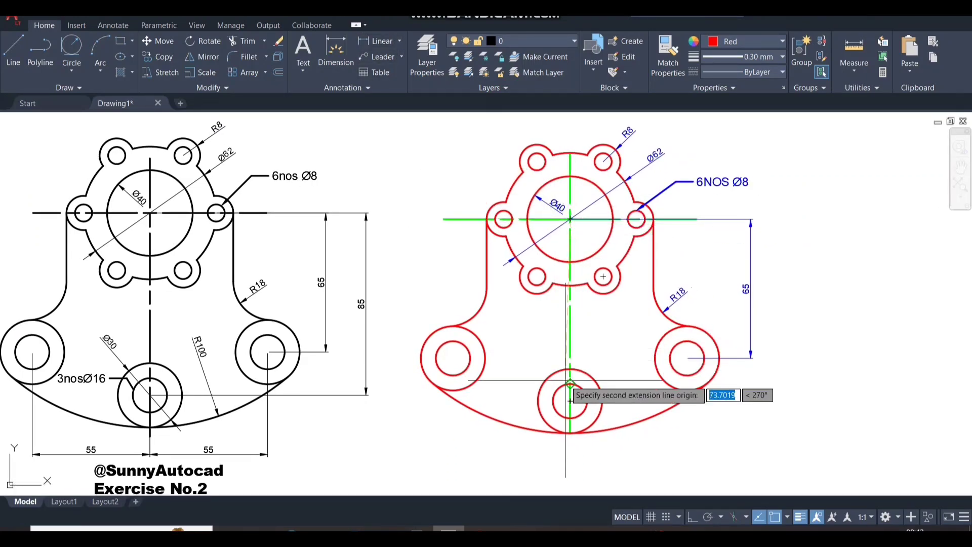
click(570, 402)
click(802, 232)
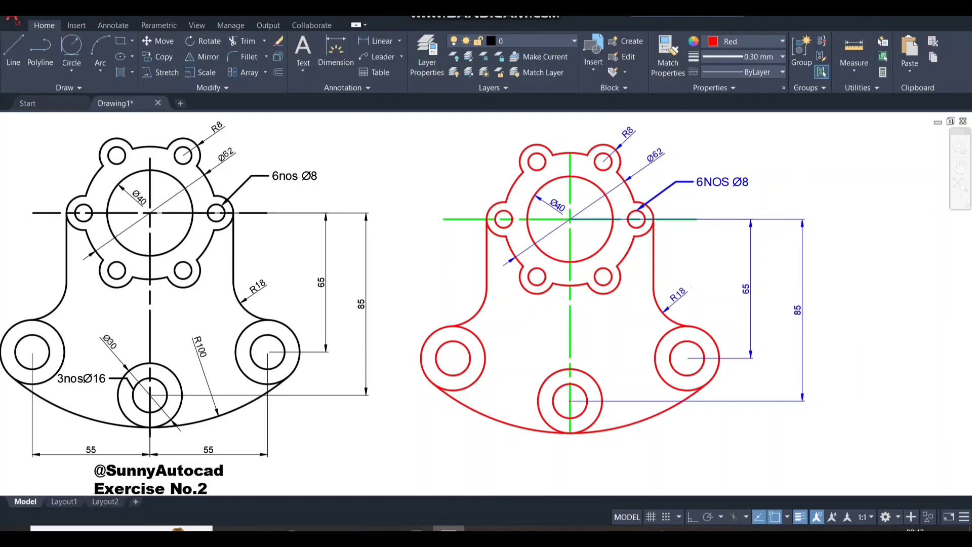
- Add aligned horizontal dimensions below the bracket from the lower middle boss's centre to the right and left boss centres
scroll(905, 304, down, 1)
middle_drag(885, 323, 888, 306)
click(377, 41)
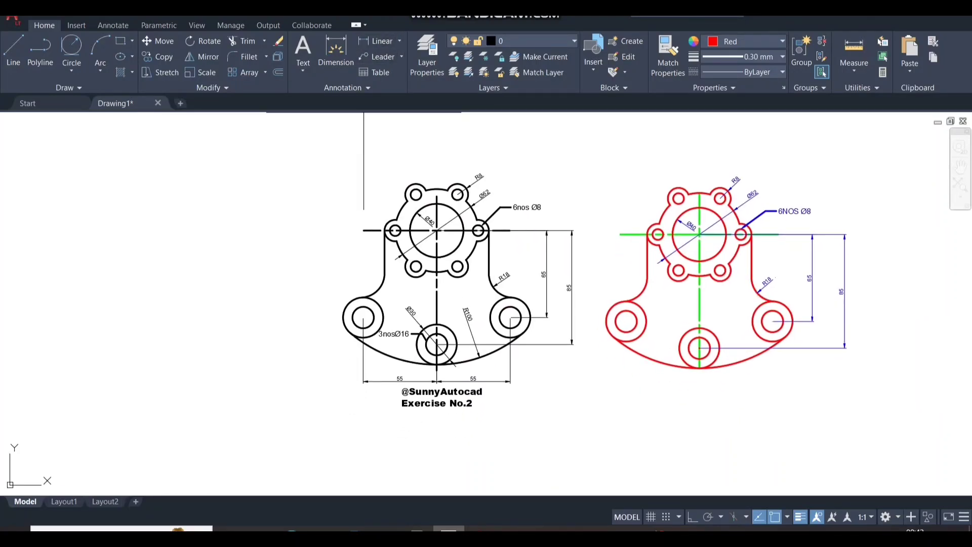
scroll(648, 280, up, 1)
click(846, 346)
click(728, 389)
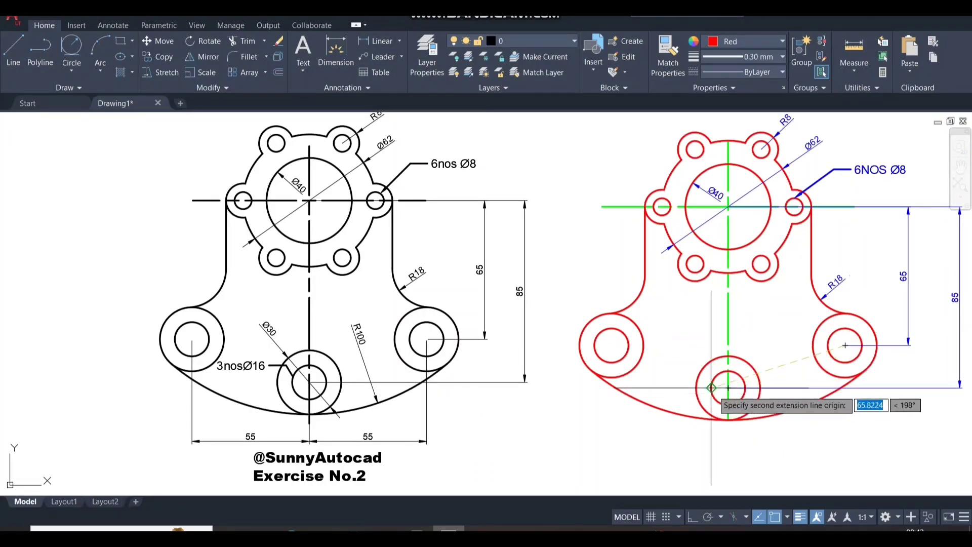
click(733, 450)
key(Return)
click(729, 389)
click(612, 346)
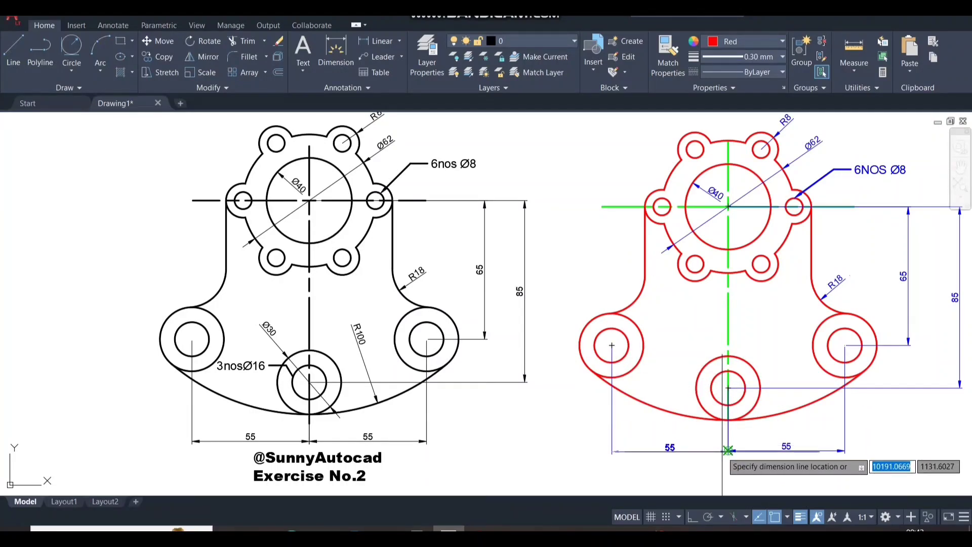
click(728, 451)
- Add a diameter dimension to the outer circle of the lower middle boss
mouse_move(788, 406)
middle_down()
mouse_move(627, 394)
mouse_move(609, 407)
middle_up()
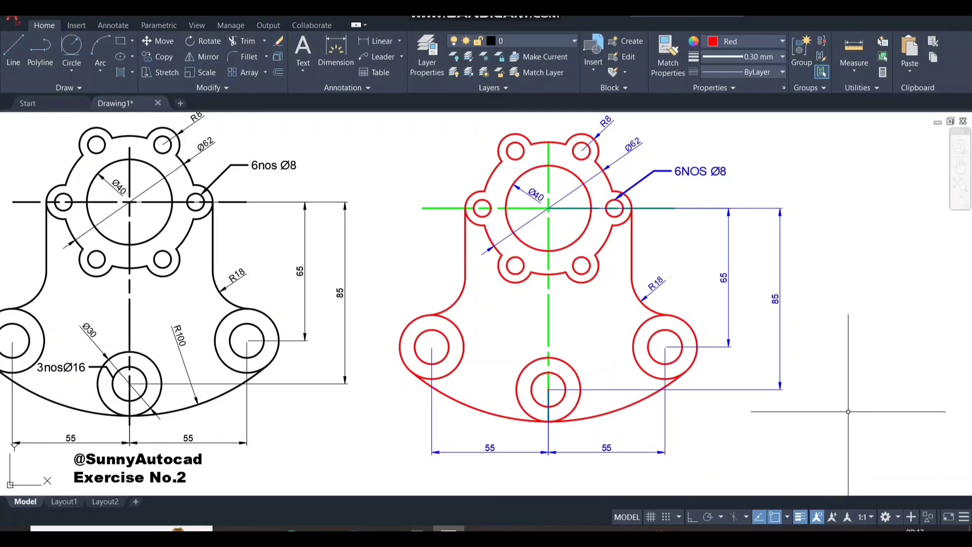
middle_drag(847, 409, 866, 413)
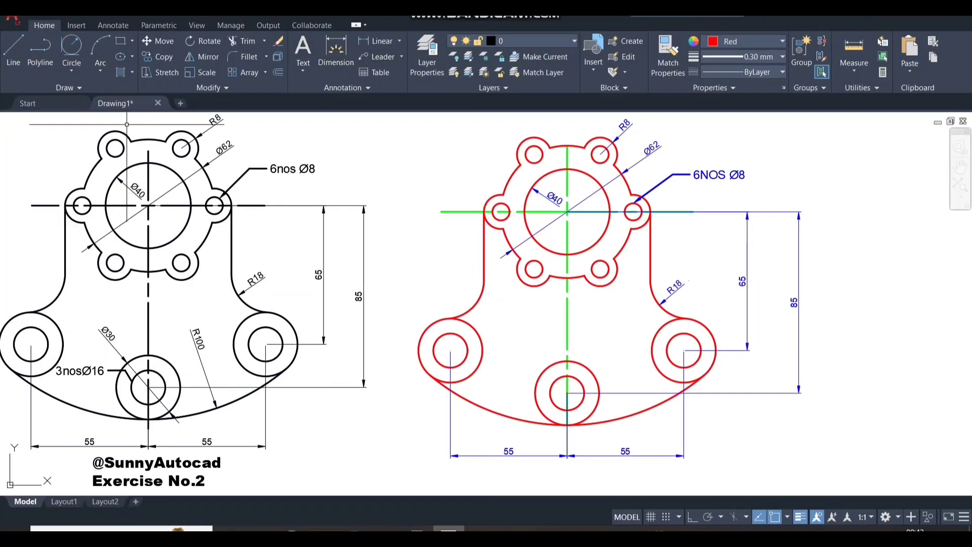
click(400, 41)
click(390, 191)
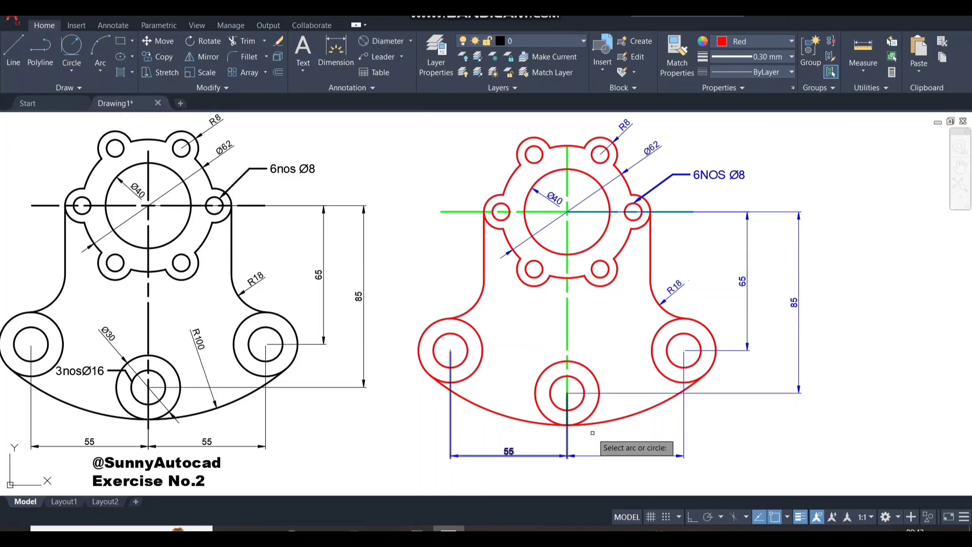
click(544, 371)
click(520, 332)
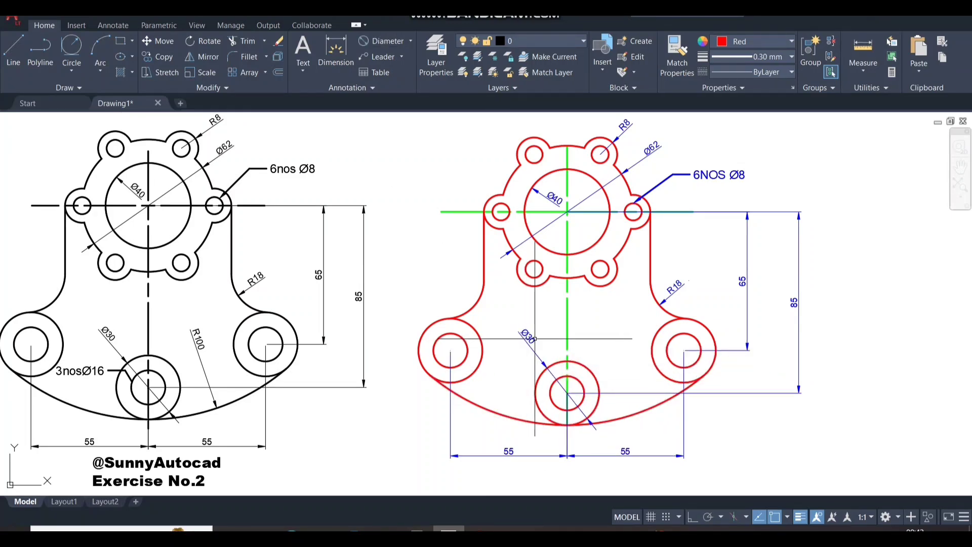
- Add a leader reading 3NOSØ16 pointing to the inner circle of the lower middle boss
click(379, 57)
click(551, 387)
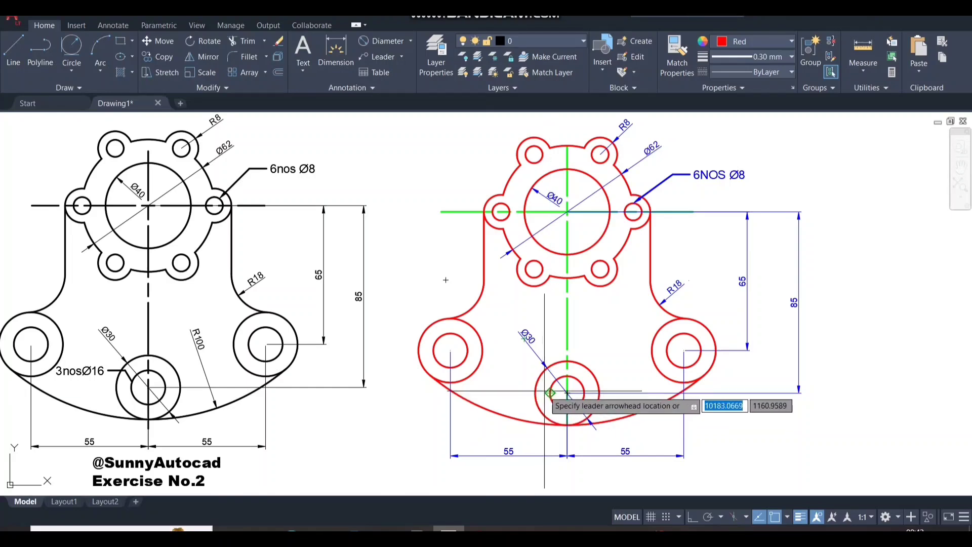
click(497, 373)
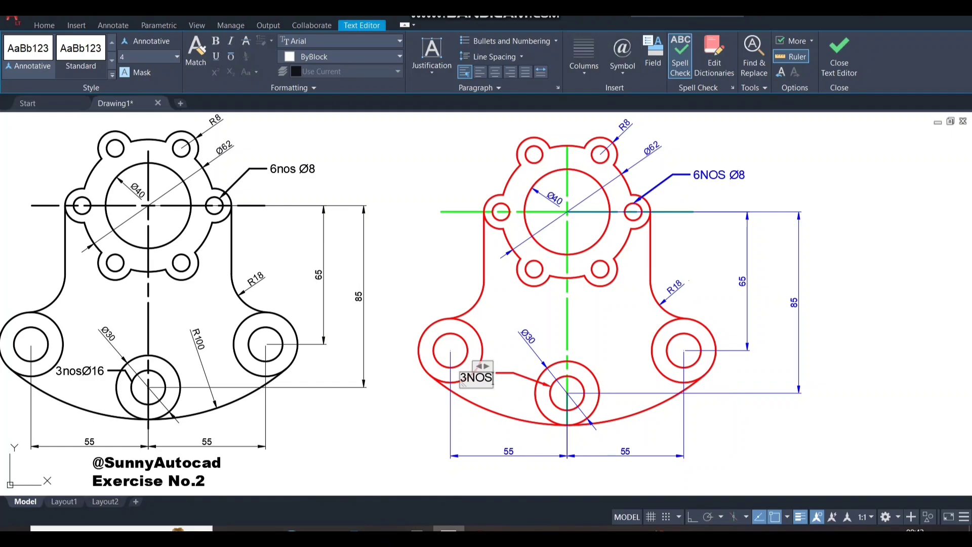
click(623, 56)
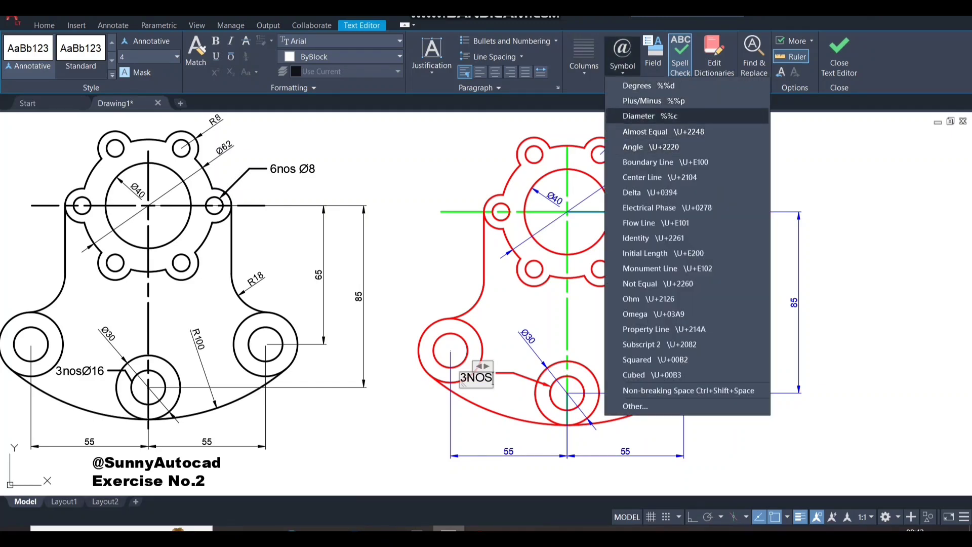
click(628, 113)
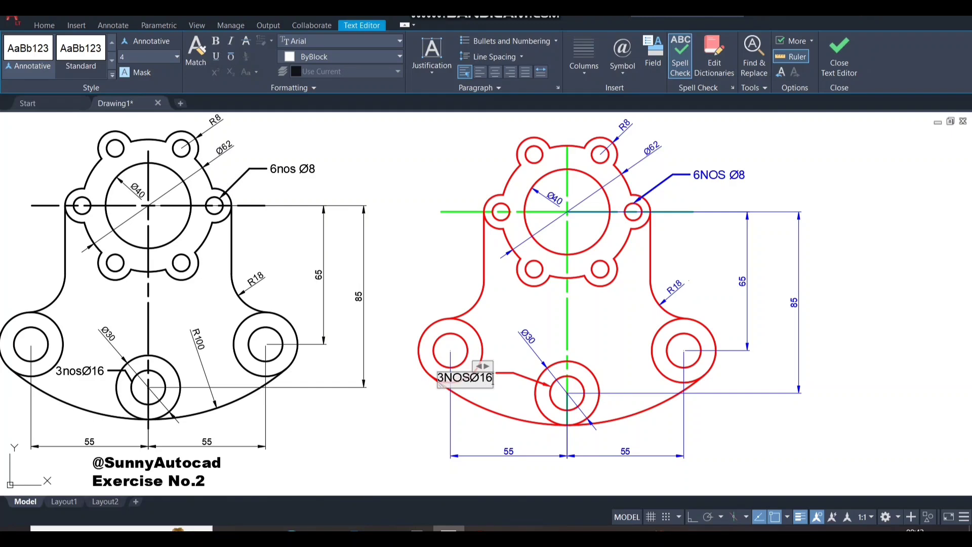
click(477, 304)
- Move the 3NOSØ16 leader text closer to the lower middle boss
click(483, 377)
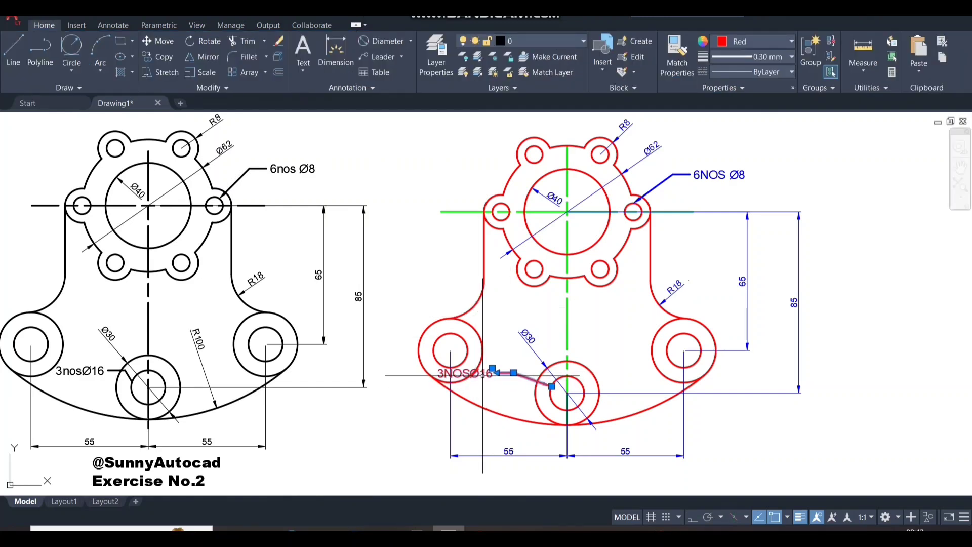
click(493, 369)
click(515, 376)
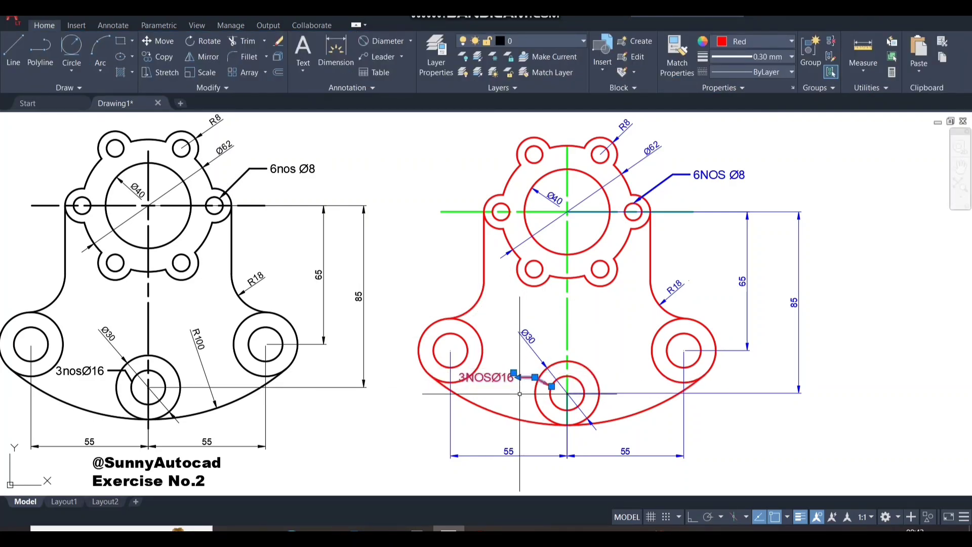
- Match the properties of the 6NOS Ø8 leader onto the 3NOSØ16 leader
text(MA)
key(Return)
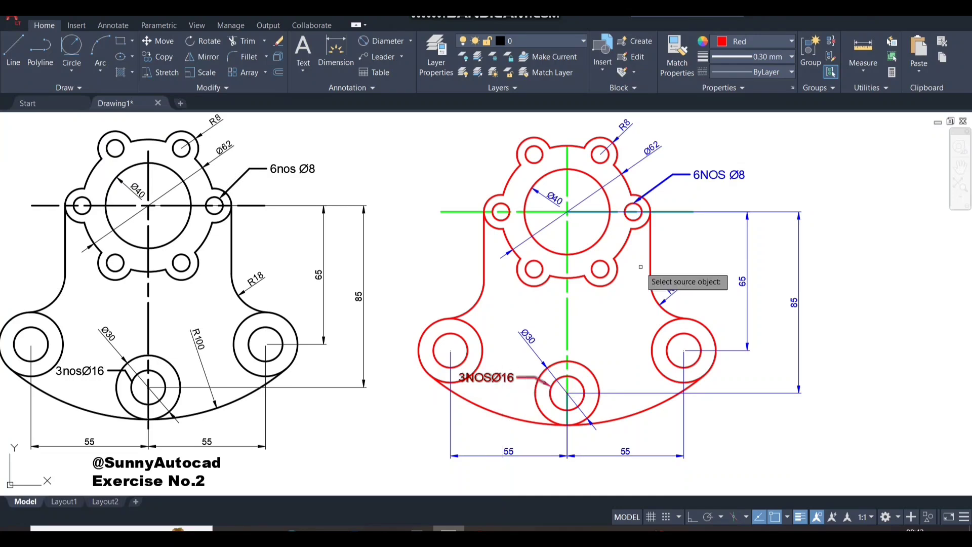
click(683, 174)
click(513, 378)
key(Return)
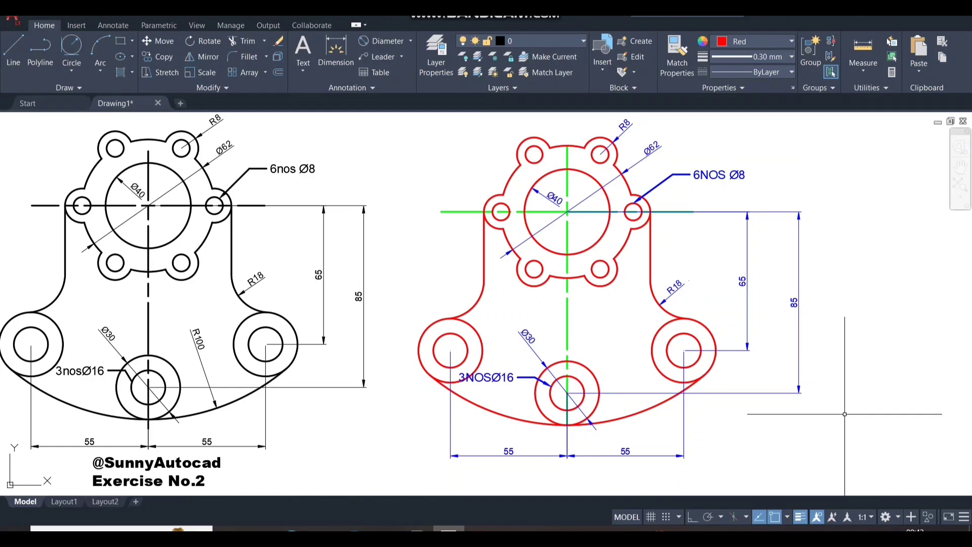
- Add a radius dimension to the large bottom arc, with its text inside the bracket between the lower middle and right bosses
click(388, 40)
click(411, 41)
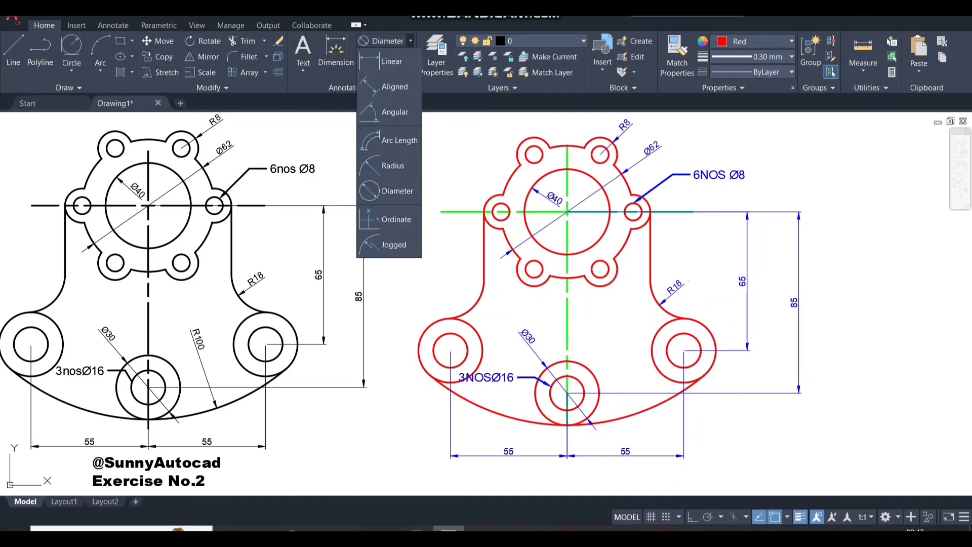
click(389, 166)
click(647, 412)
click(617, 357)
mouse_move(766, 426)
middle_down()
mouse_move(749, 434)
mouse_move(755, 418)
mouse_move(760, 426)
middle_up()
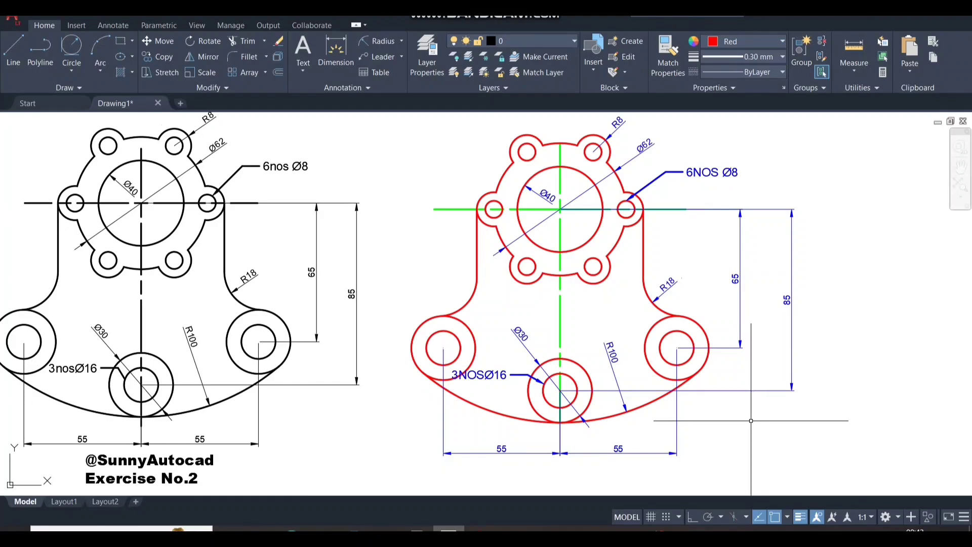